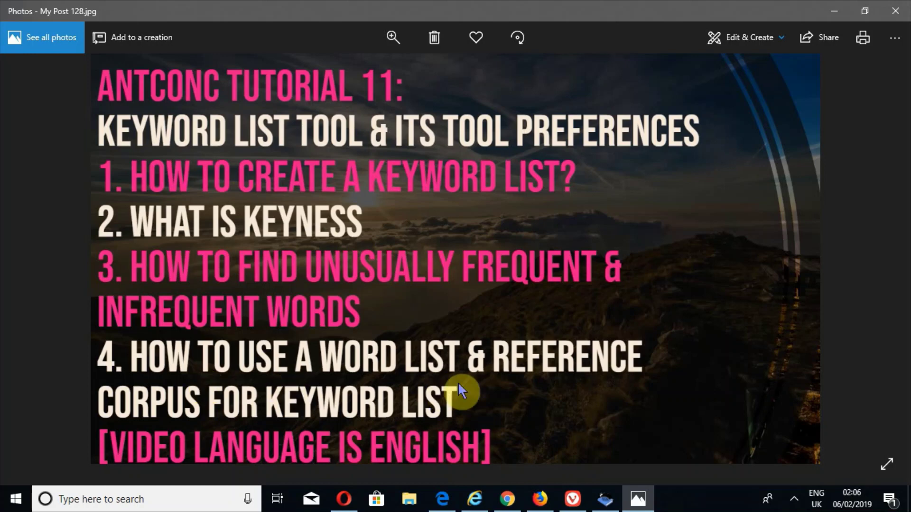
Step: Switch to AntConc and open the eng-au_web_2002_10K-sent... text file from the Desktop as the target corpus
left_click(605, 498)
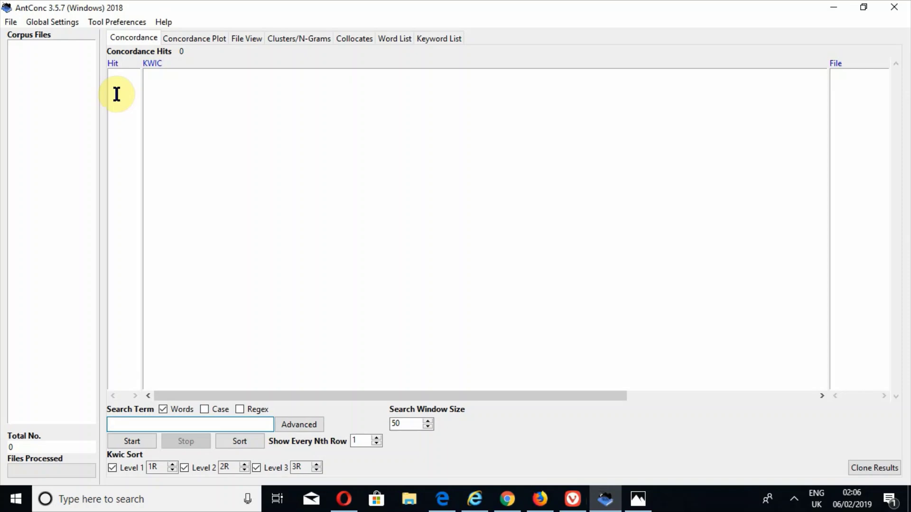
left_click(12, 23)
key("super+plus")
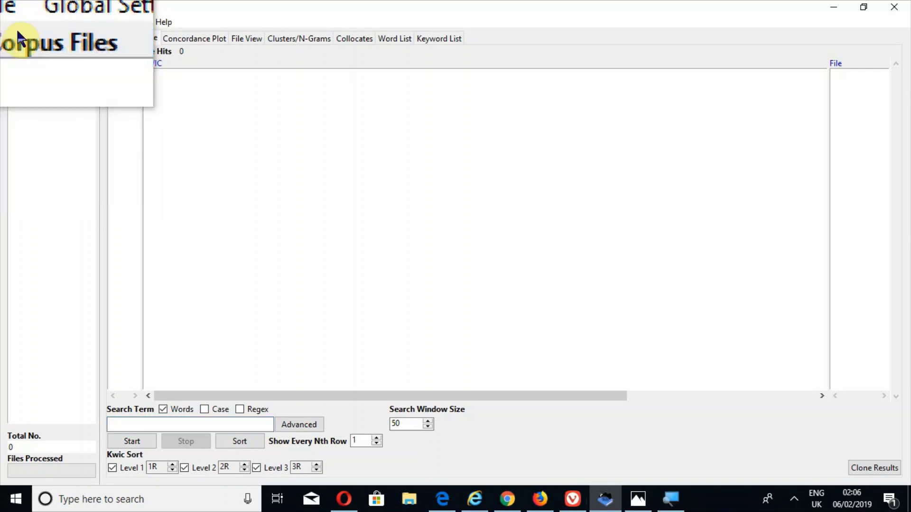
left_click(34, 35)
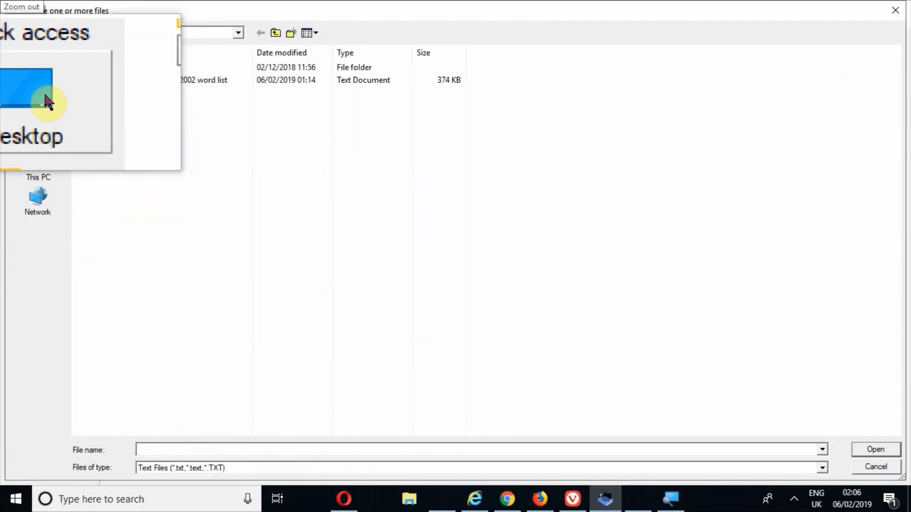
left_click(40, 95)
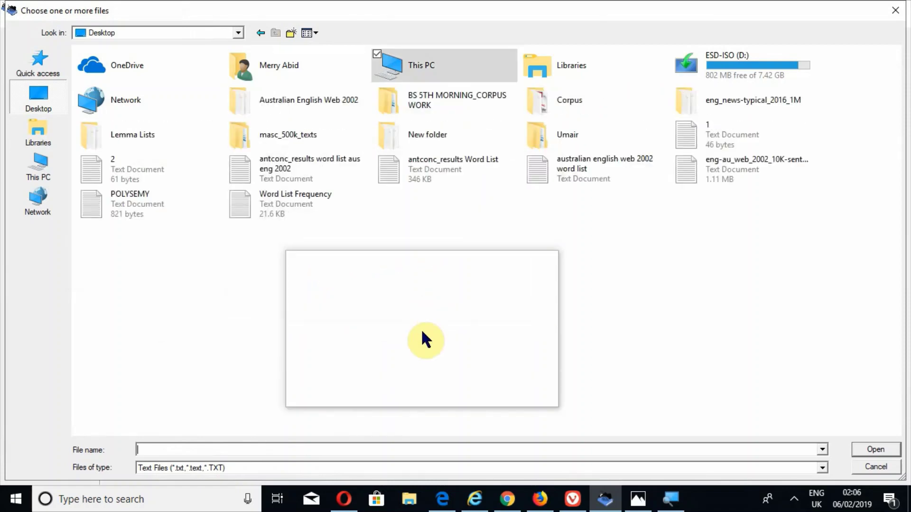
left_click(714, 164)
left_click(864, 444)
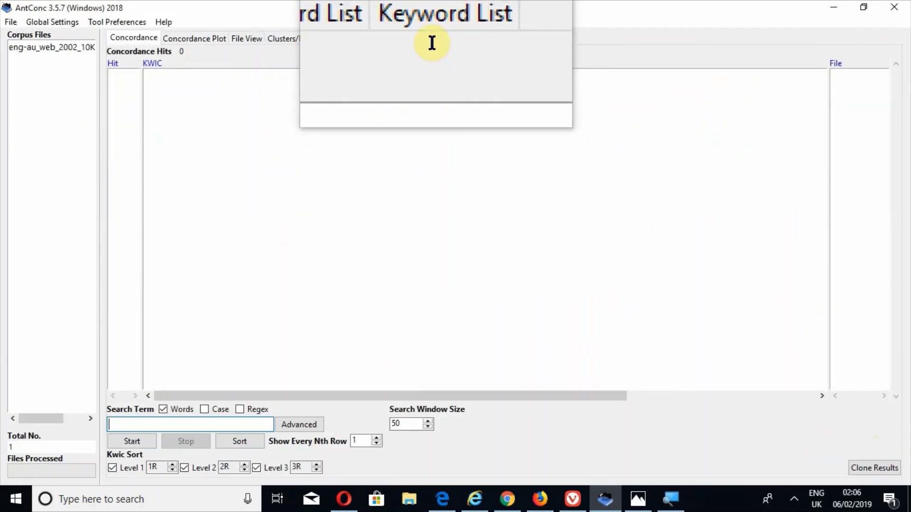
Step: Try to generate a list in the Keyword List tool without a reference corpus loaded
left_click(427, 38)
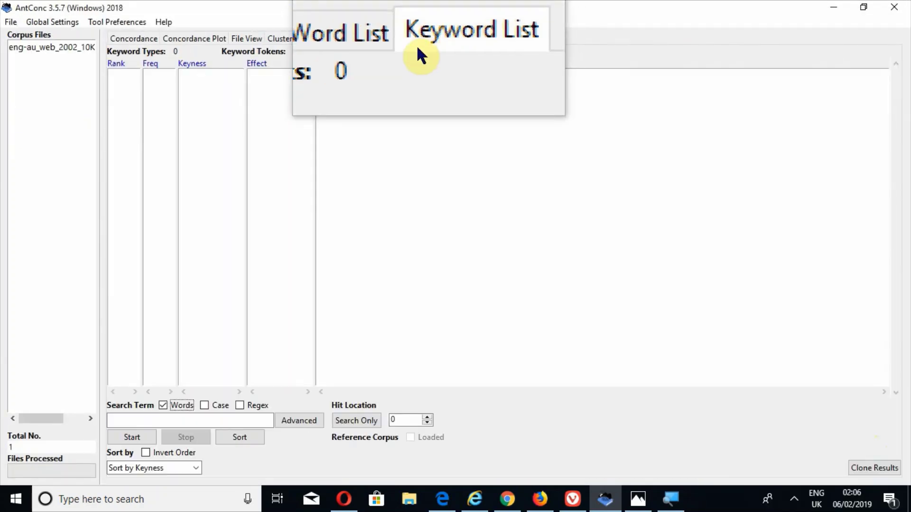
left_click(151, 438)
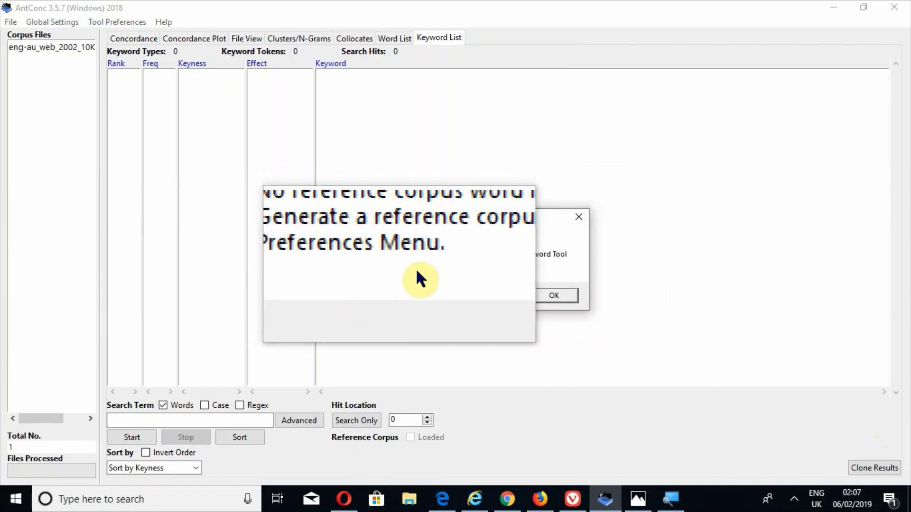
left_click(540, 287)
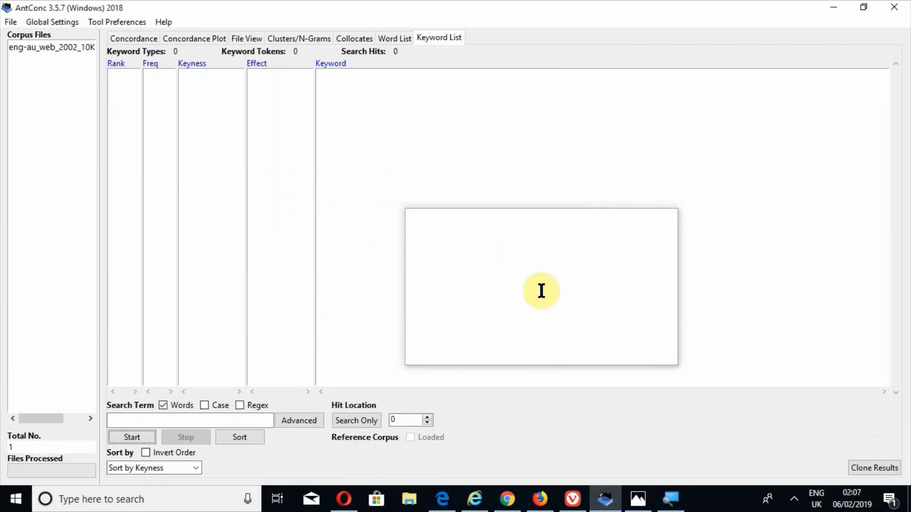
Step: In the Keyword List preferences, set the keyword statistic to Log-Likelihood (4-term) and its threshold to All Values
left_click(114, 21)
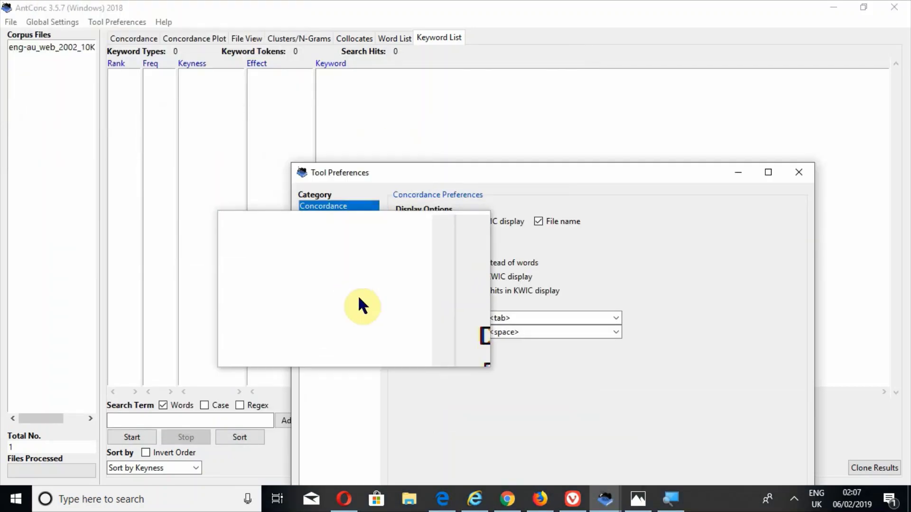
left_click(336, 260)
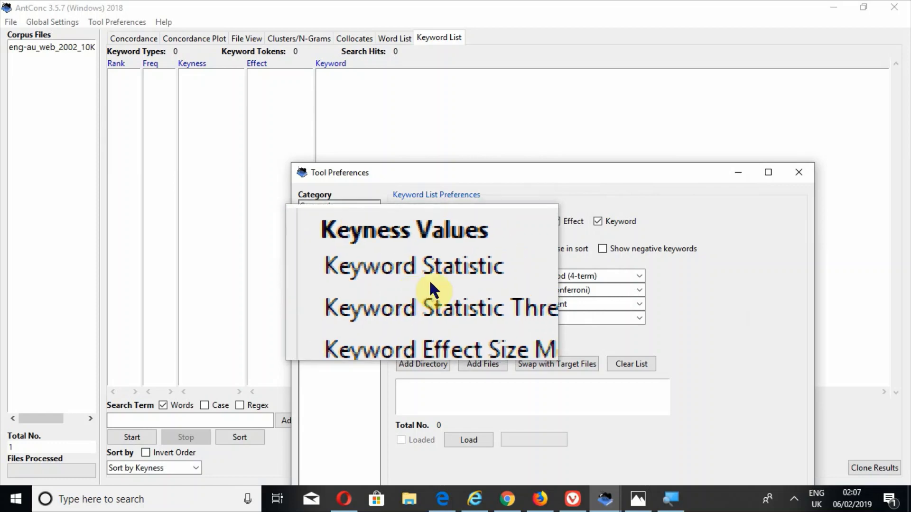
left_click(555, 281)
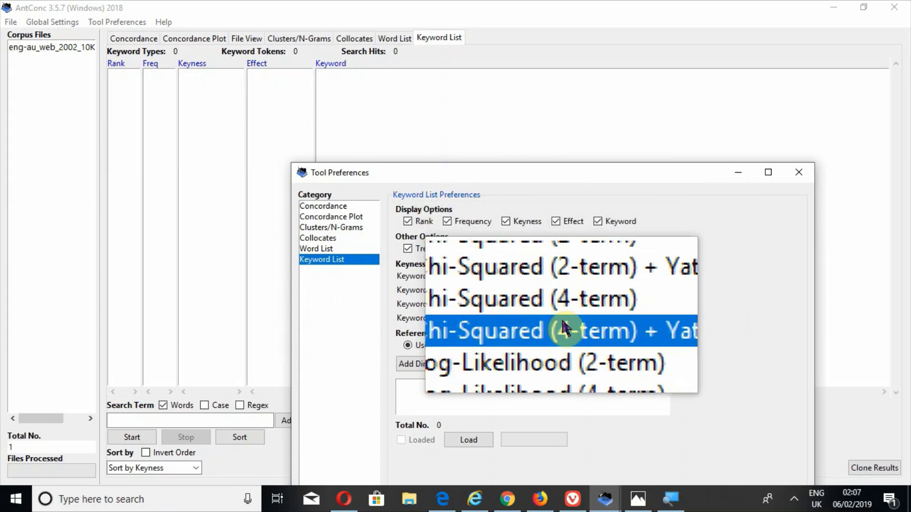
left_click(566, 350)
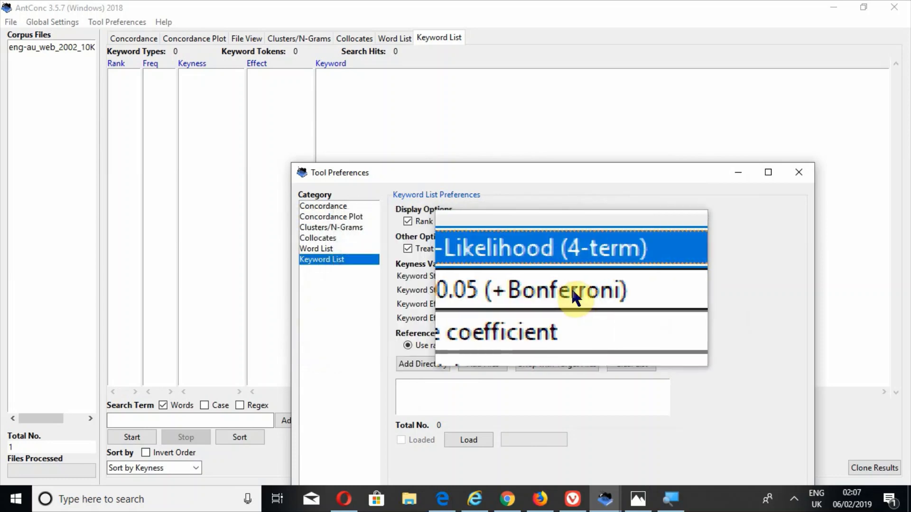
left_click(547, 292)
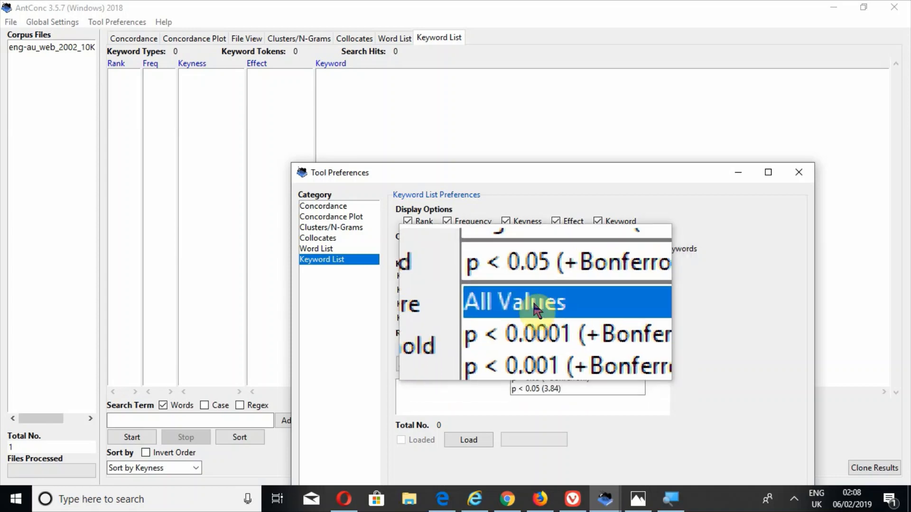
left_click(533, 303)
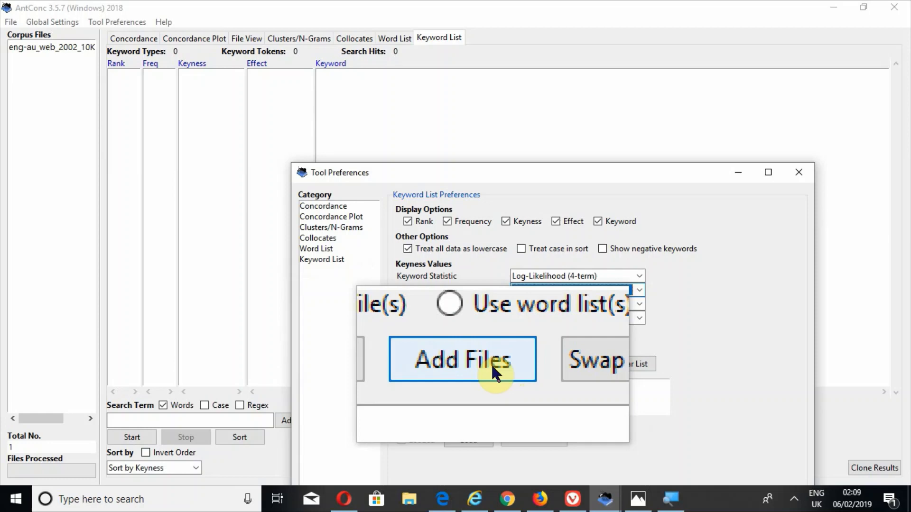
Step: Load all text files from the Australian English Web 2002 folder as the raw-file reference corpus and apply the preferences
left_click(492, 367)
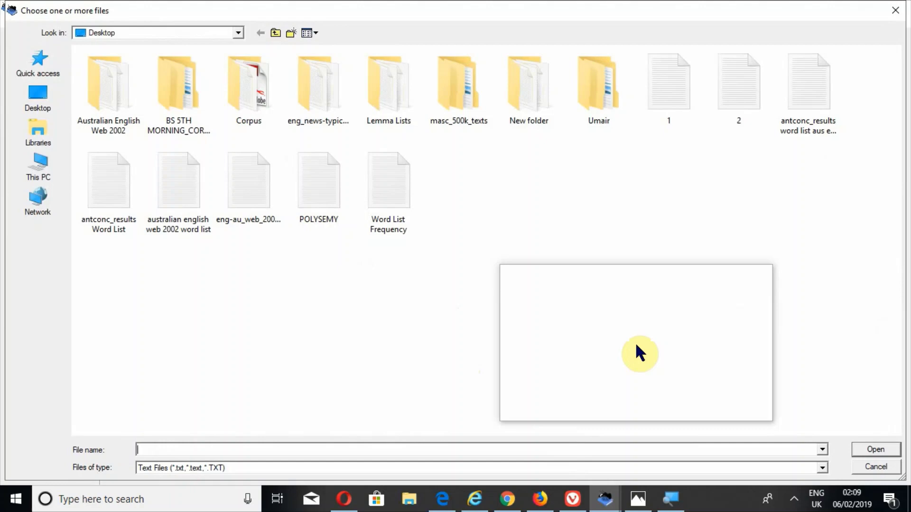
double_click(111, 125)
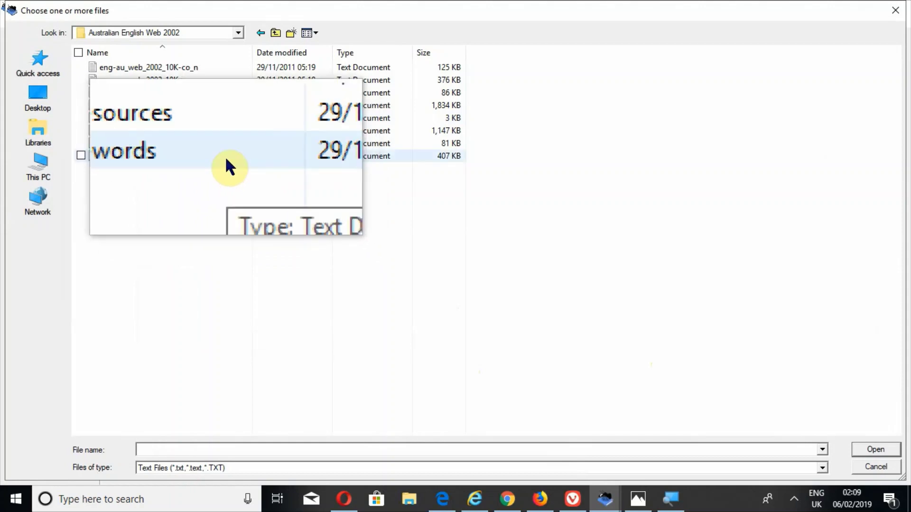
key("ctrl+a")
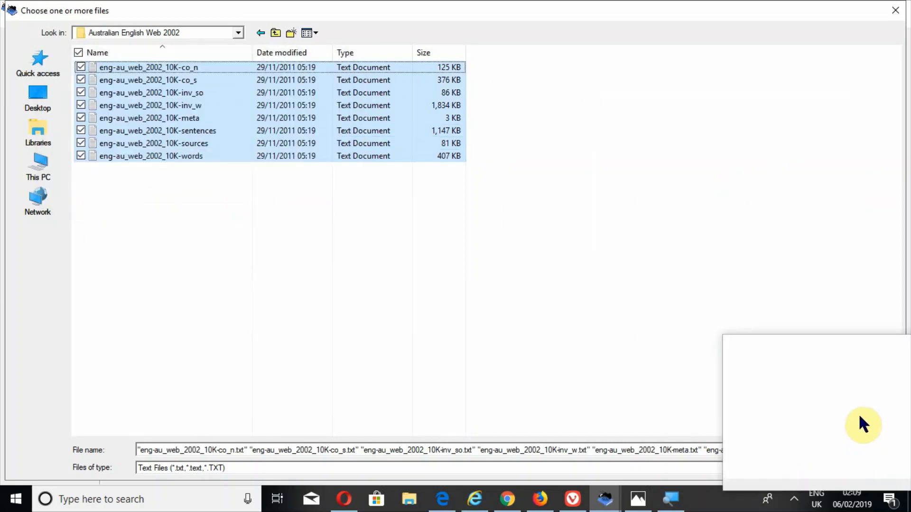
left_click(863, 448)
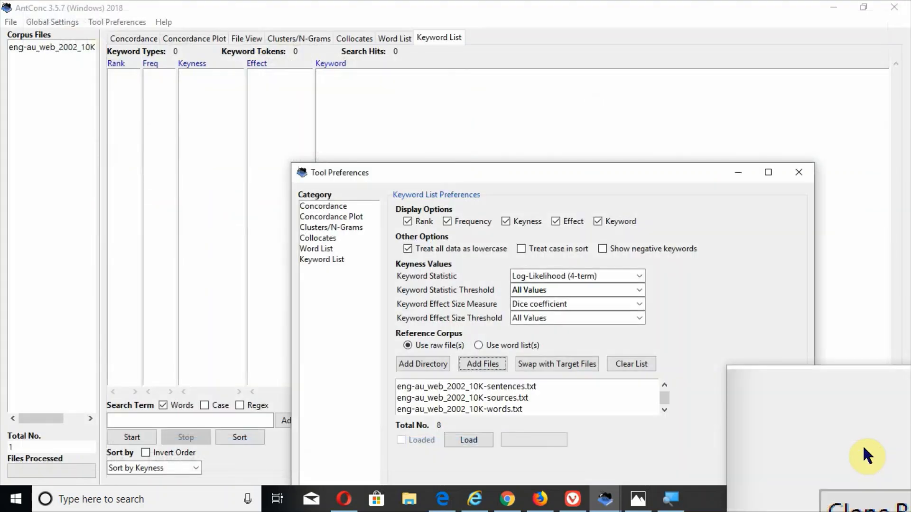
left_click(491, 445)
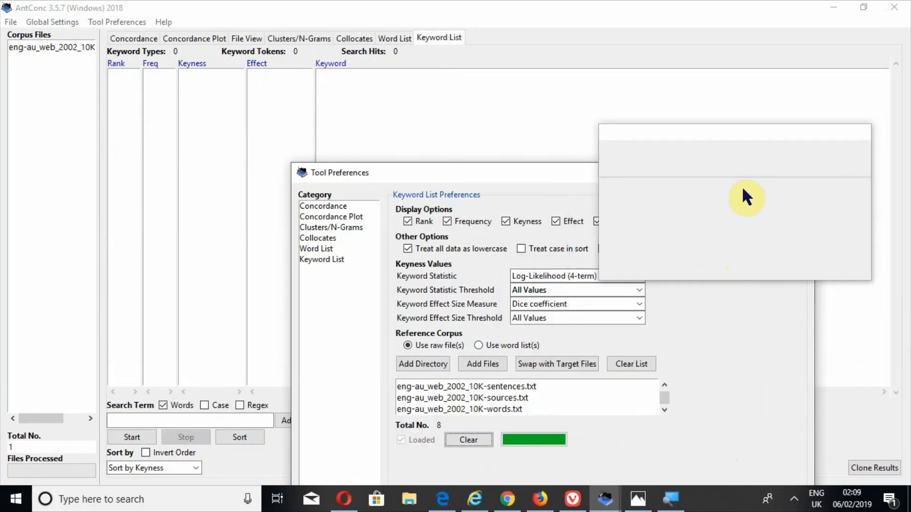
left_click(763, 176)
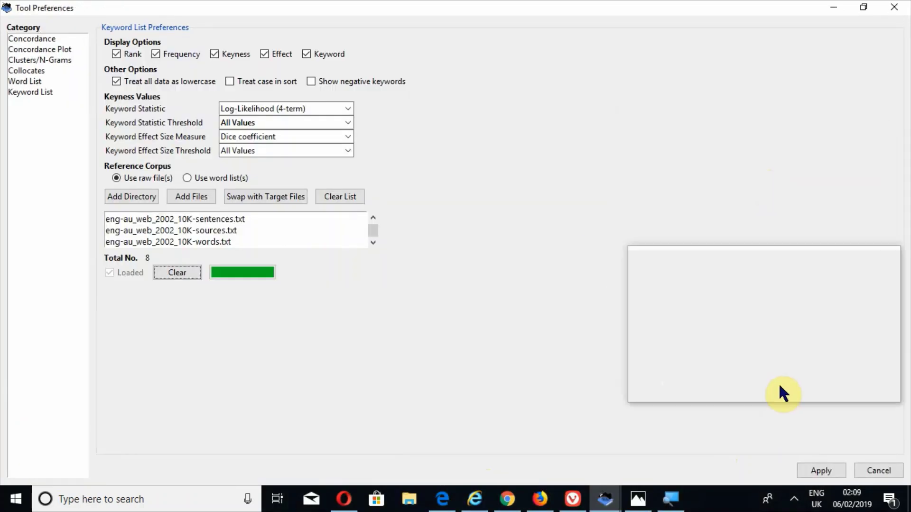
left_click(806, 469)
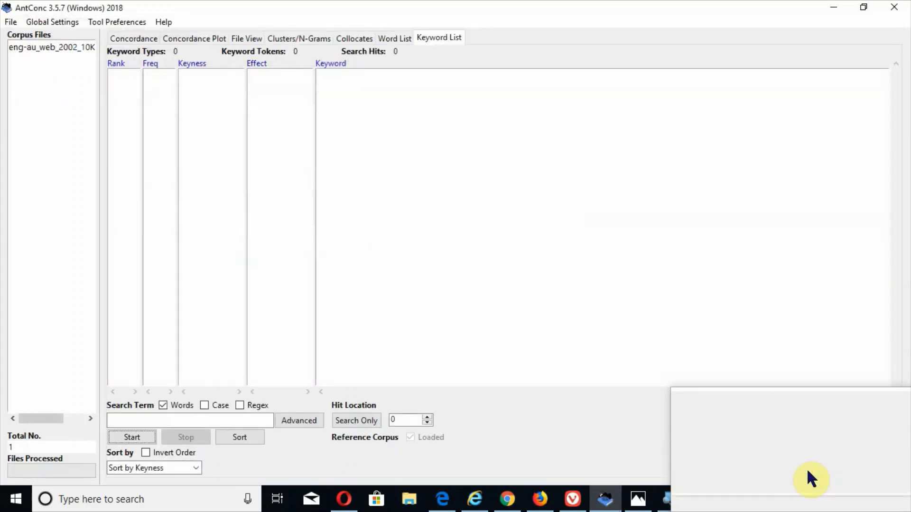
Step: Generate the keyword list against the reference corpus, letting the program build the required word list first
left_click(148, 437)
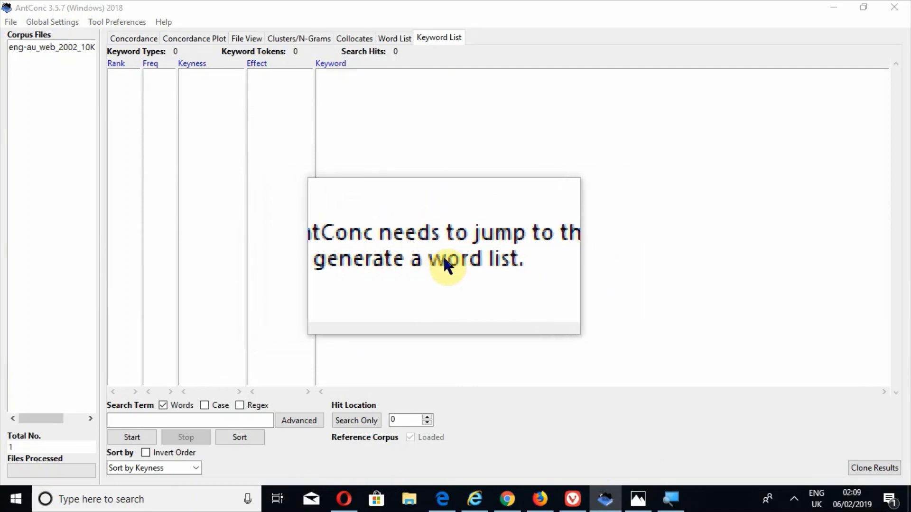
left_click(532, 299)
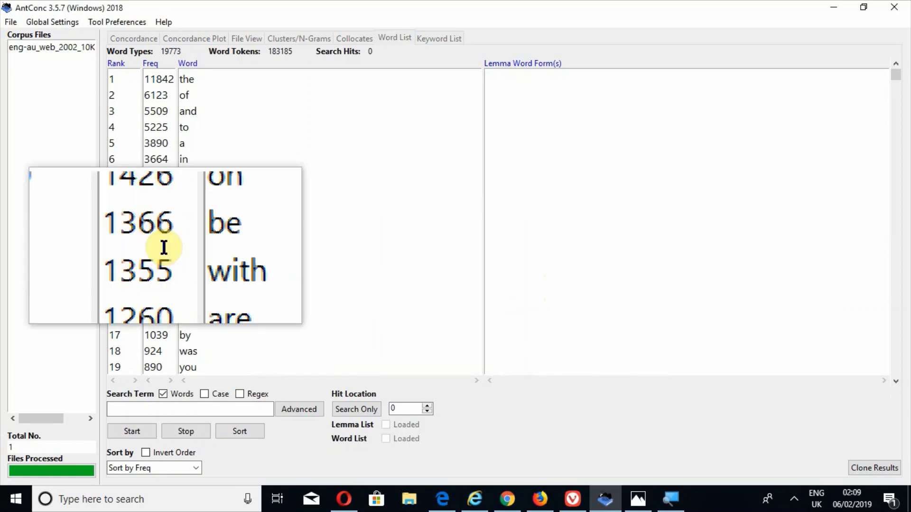
key("F7")
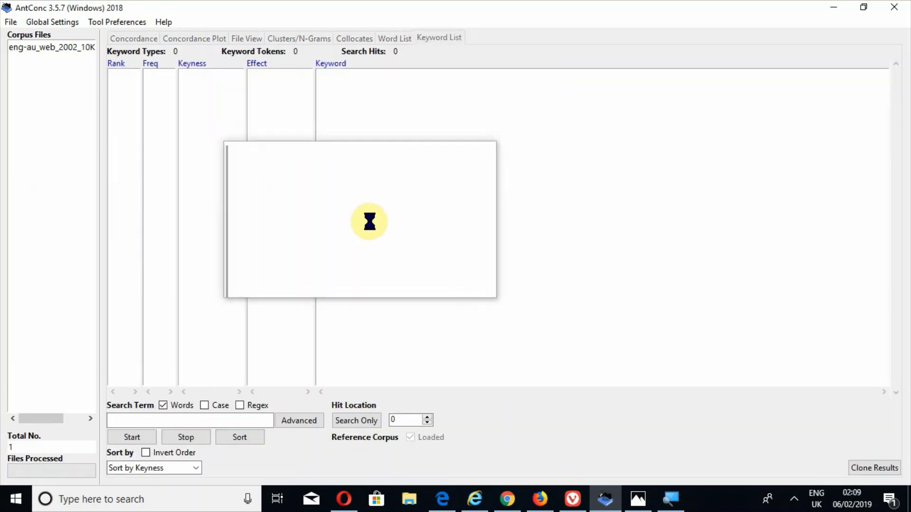
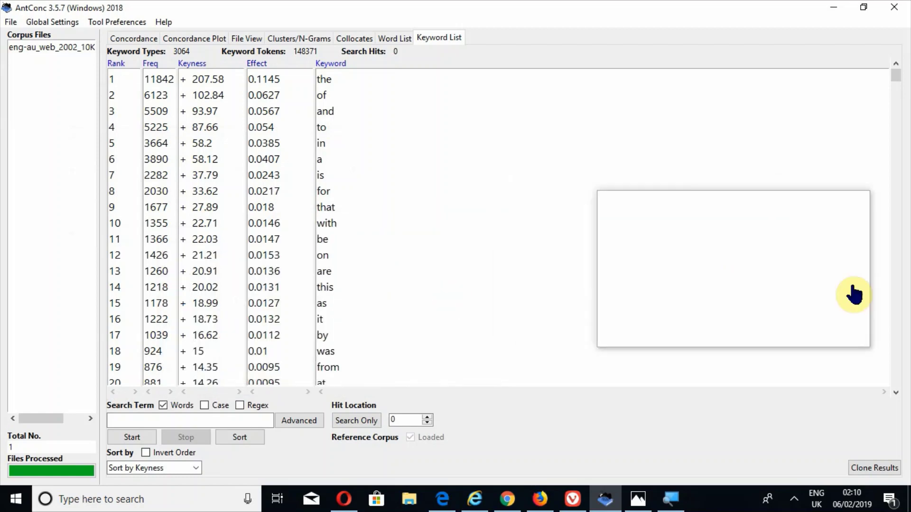
Step: Look through the keyword list and search only within it for the word "good"
scroll(896, 290, "down", 20)
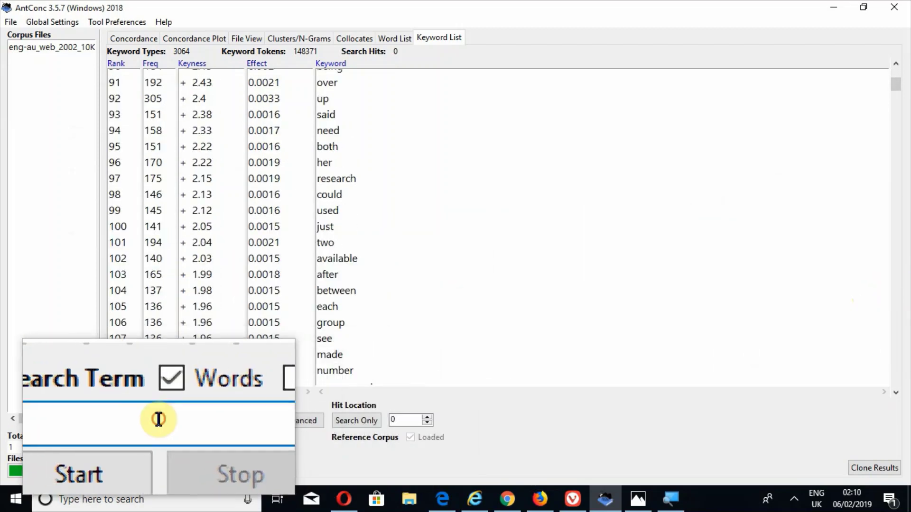
left_click(128, 421)
type("GOO")
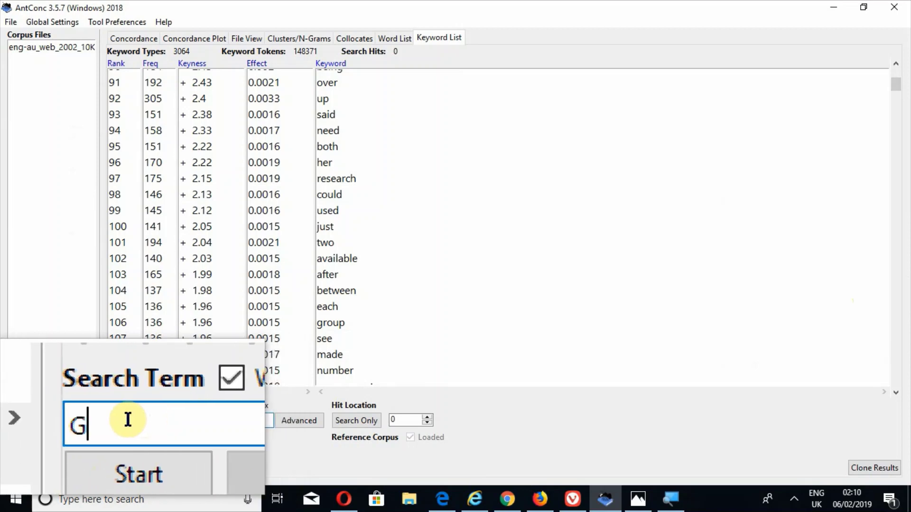
key("BackSpace")
key("BackSpace")
key("BackSpace")
type("good")
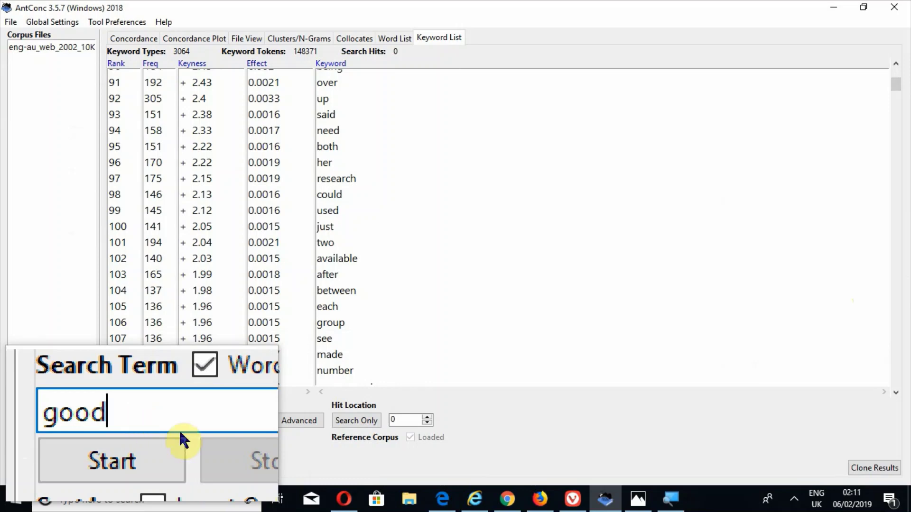
left_click(344, 419)
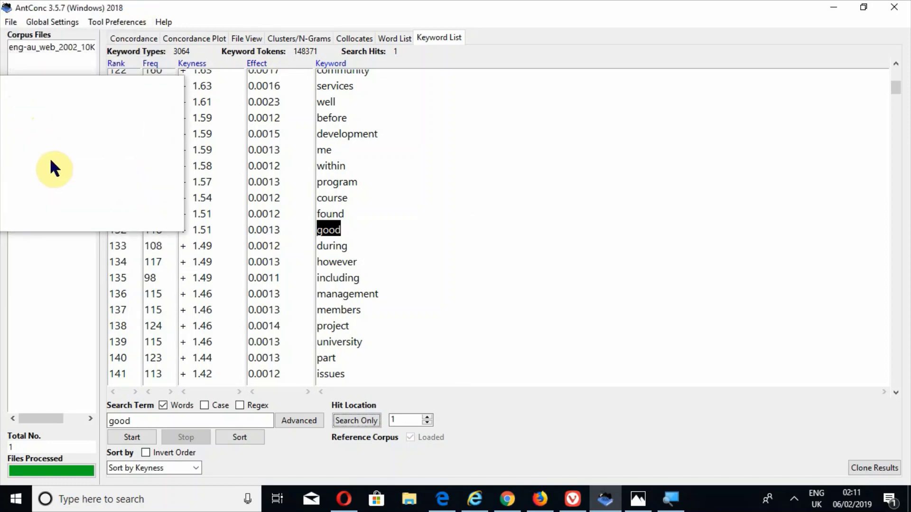
Step: Clear all tool results together with the loaded corpus files, and close the screen magnifier
left_click(10, 22)
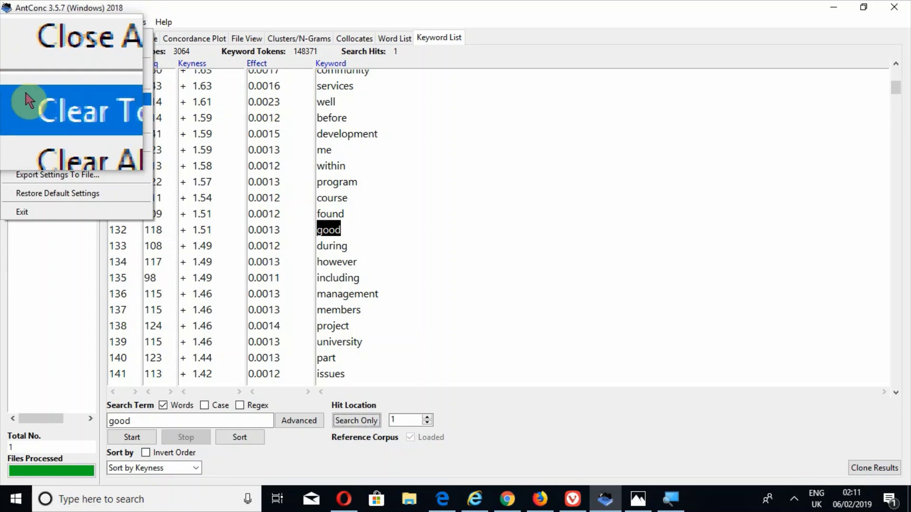
left_click(44, 79)
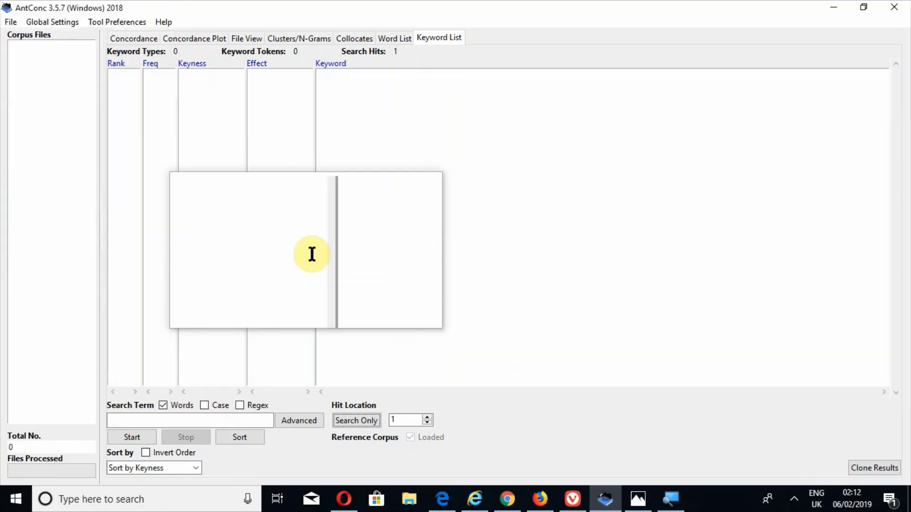
key("super+Escape")
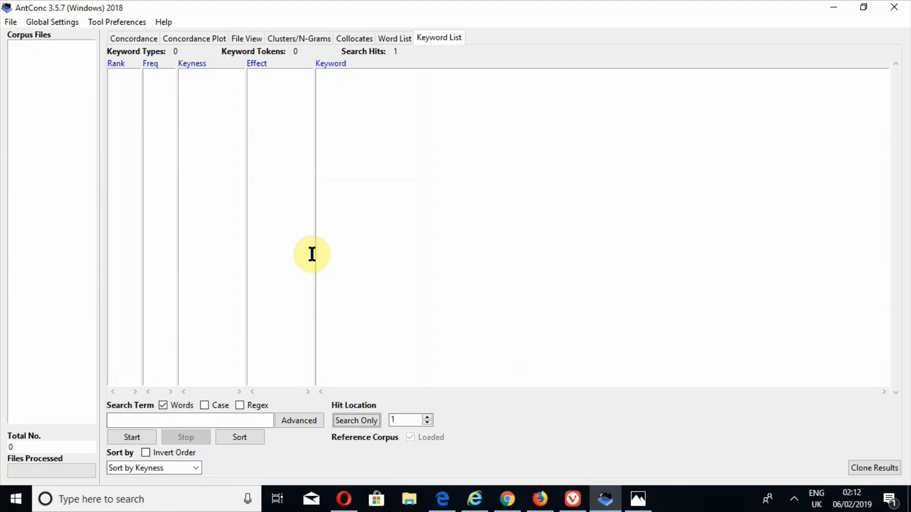
Step: Open all eight text files from the Australian English Web 2002 folder as the target corpus
left_click(9, 24)
left_click(20, 35)
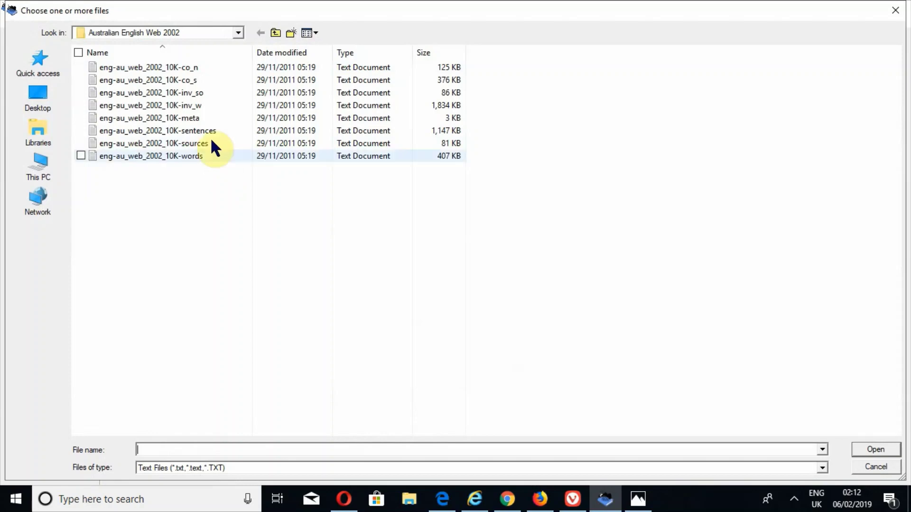
left_click(211, 142)
key("ctrl+a")
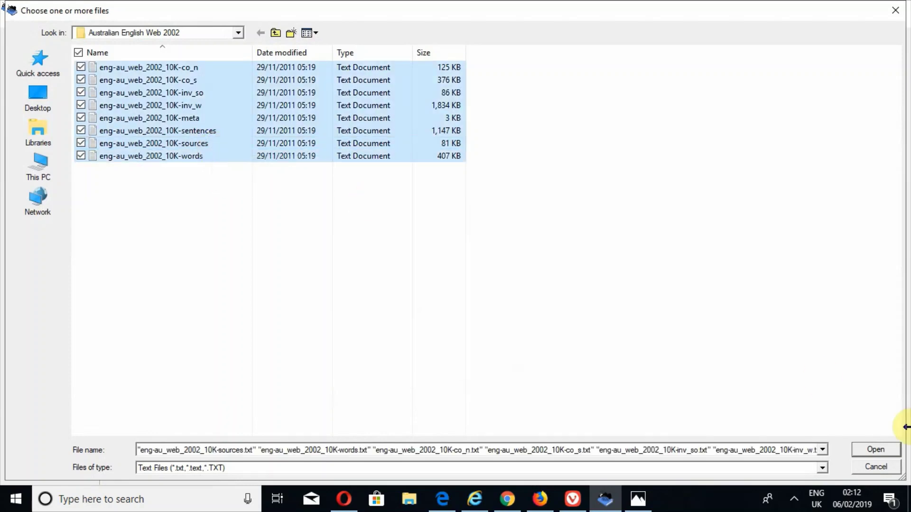
left_click(883, 451)
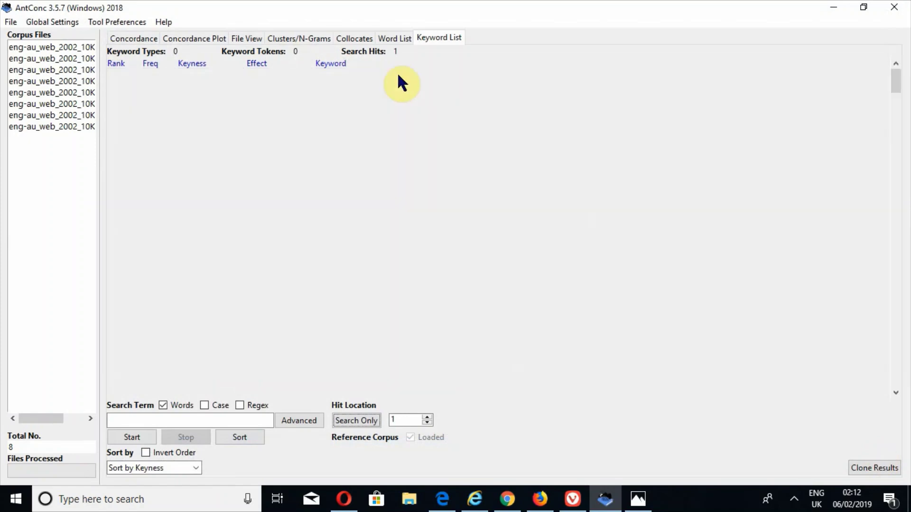
Step: Generate a word list from the eight loaded Australian English Web 2002 files
left_click(393, 40)
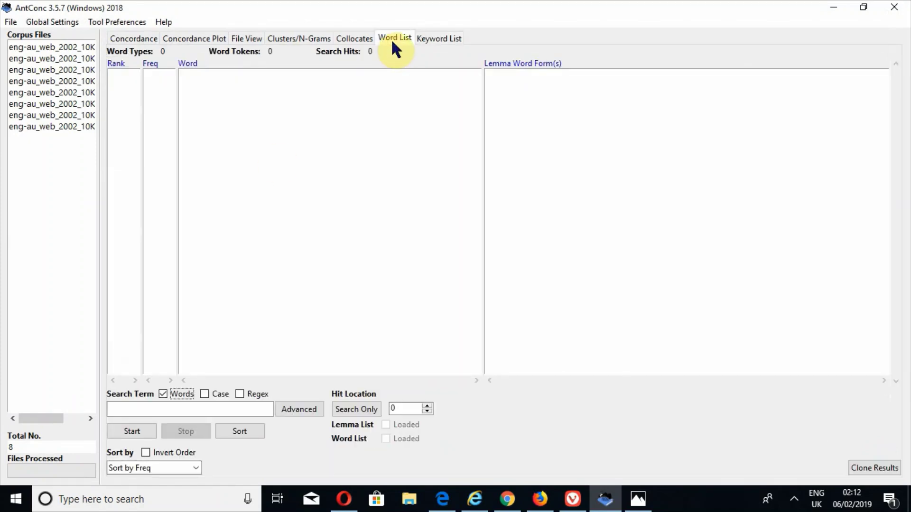
left_click(142, 434)
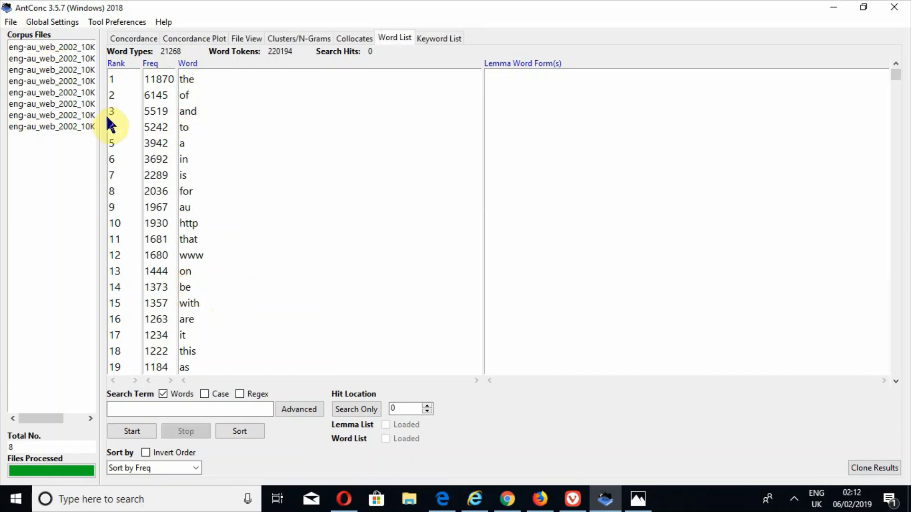
Step: Save the word list output to the Desktop as a text file named "antconc_results australian english web 2002 words list"
left_click(11, 22)
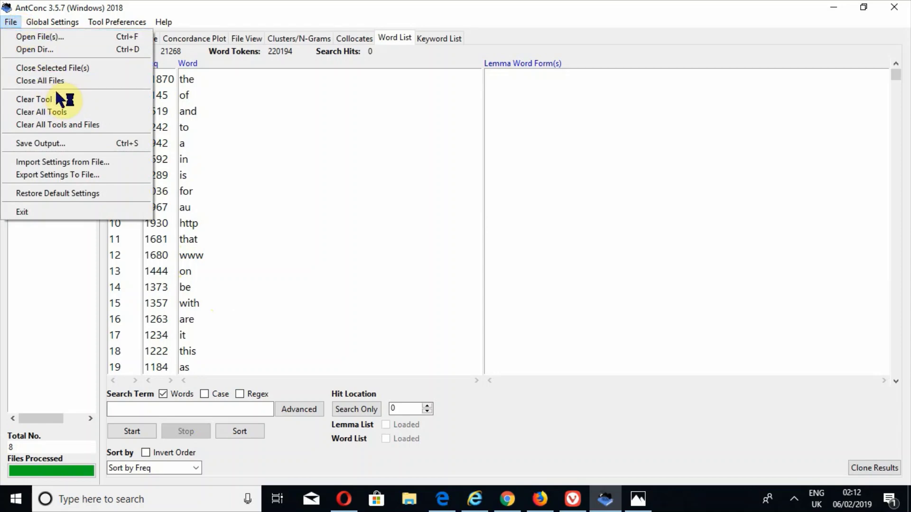
left_click(59, 143)
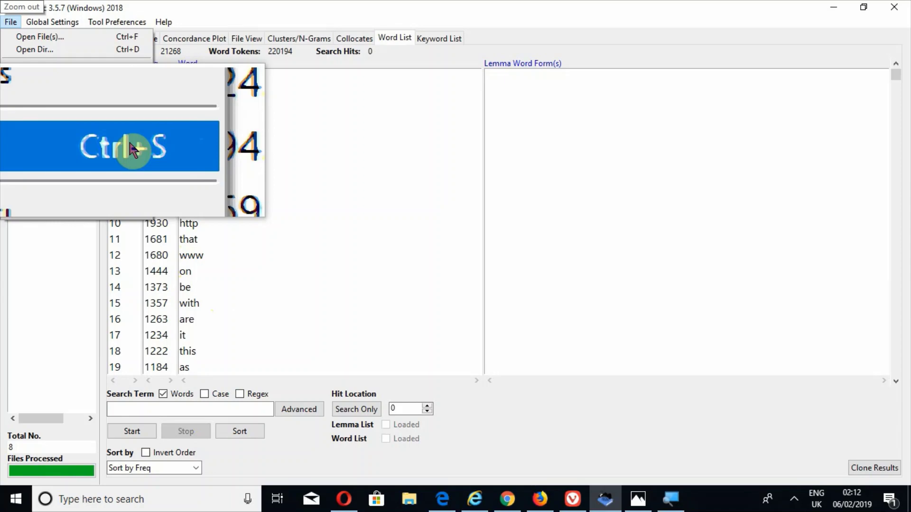
left_click(59, 144)
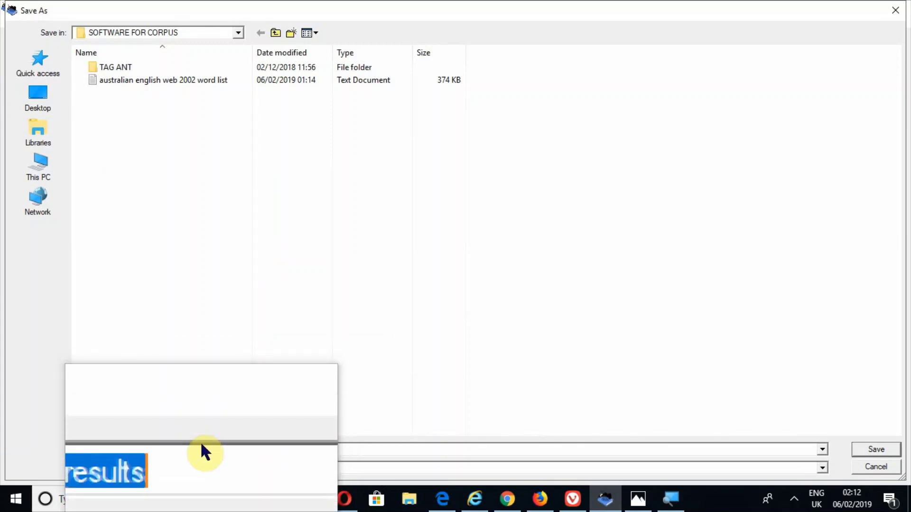
left_click(201, 447)
type("aus")
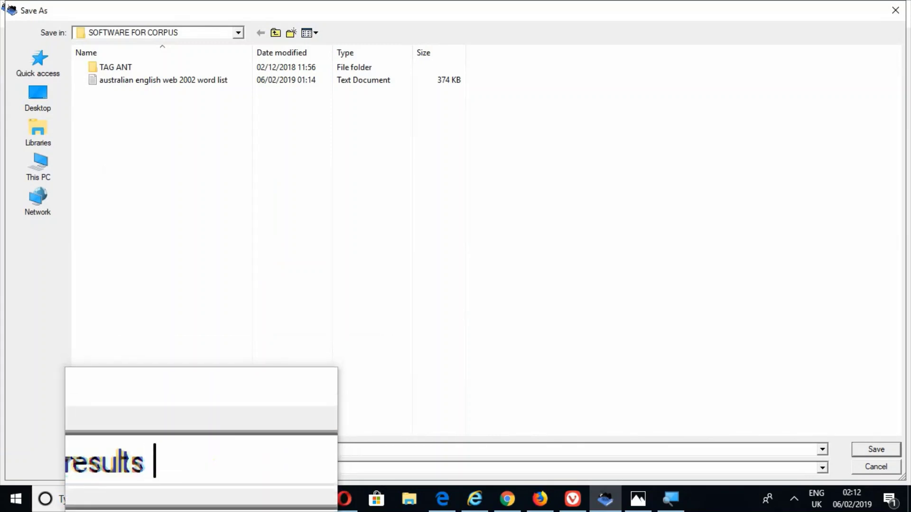
type("t")
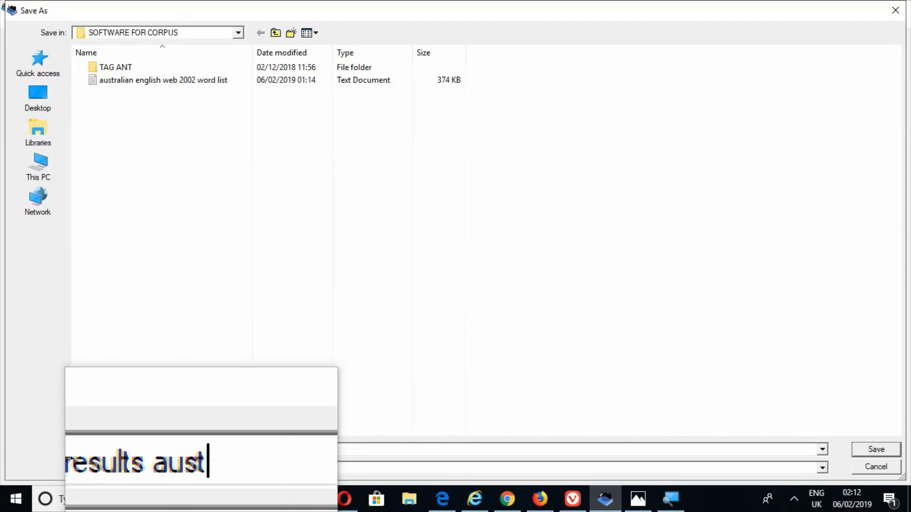
type("ralian ")
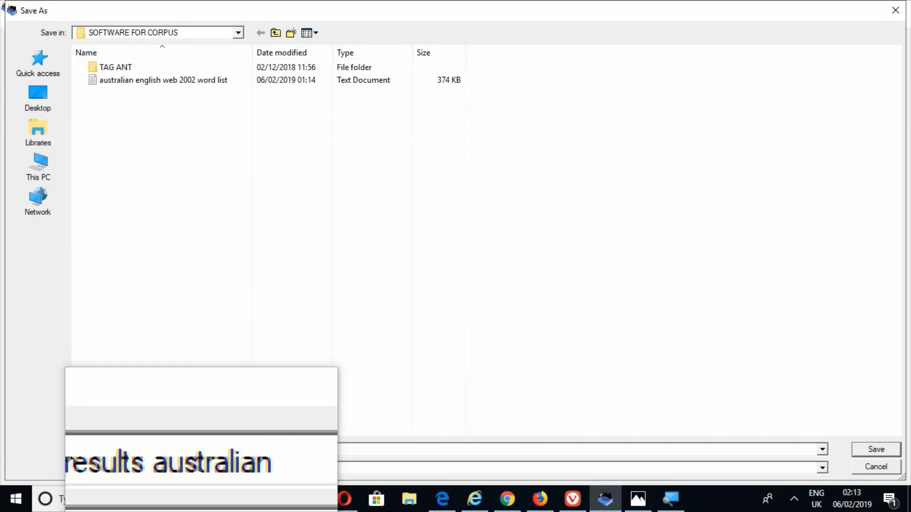
type("engli")
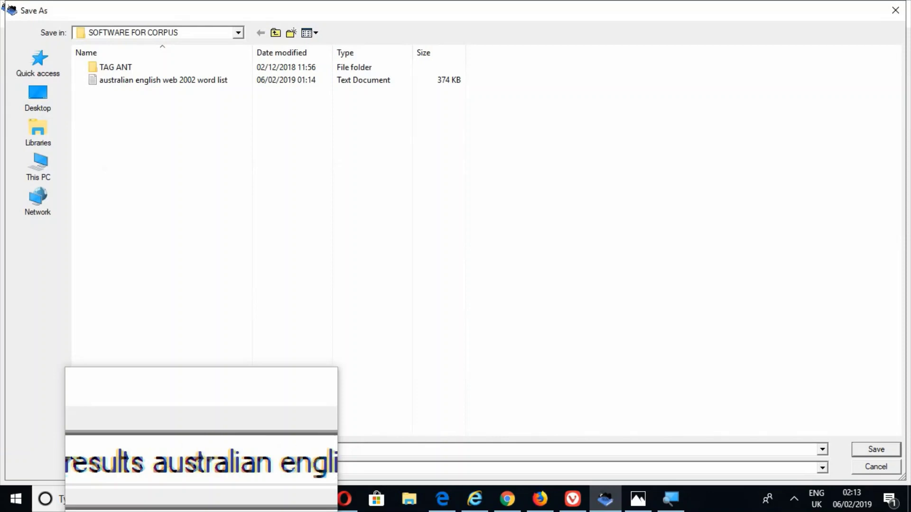
type("sh")
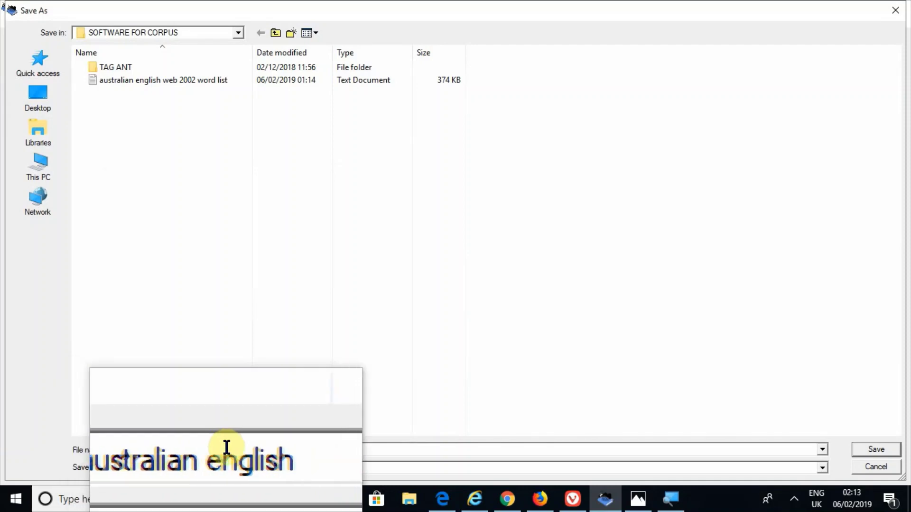
type(" web")
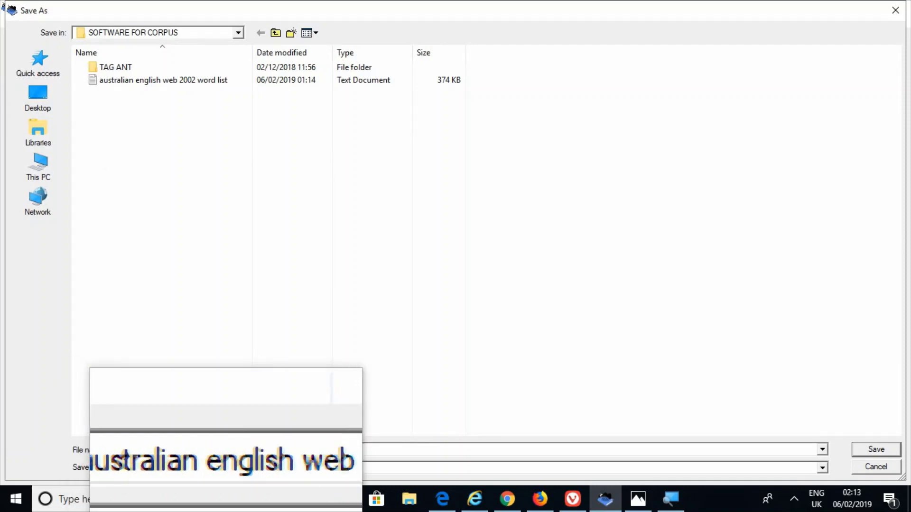
type(" 2002 w")
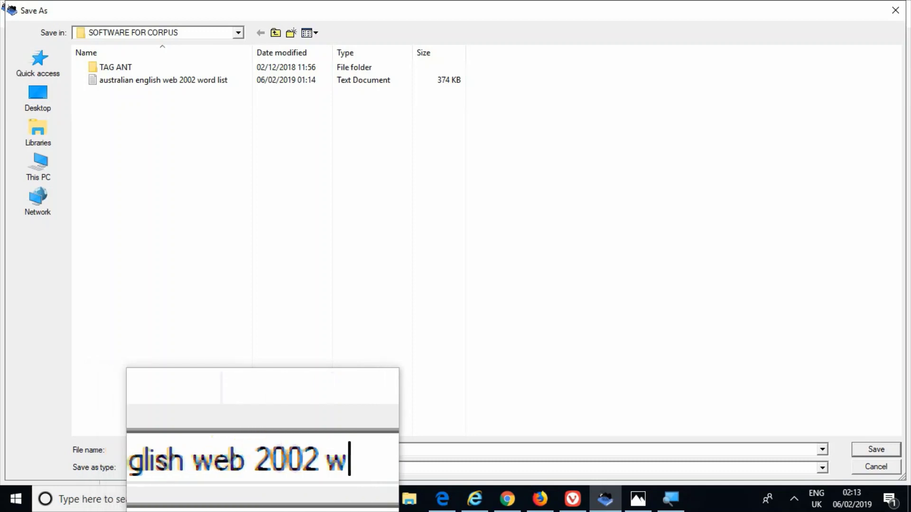
type("p")
key("BackSpace")
type("o")
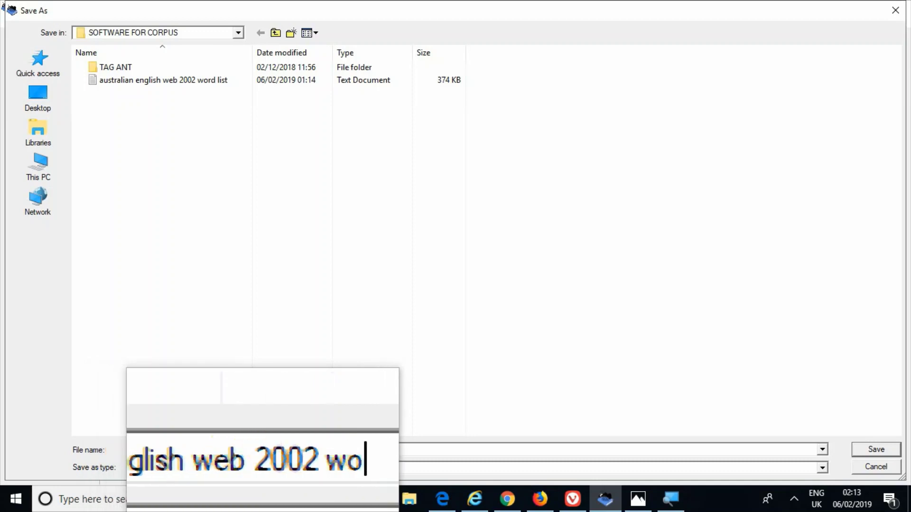
type("rds")
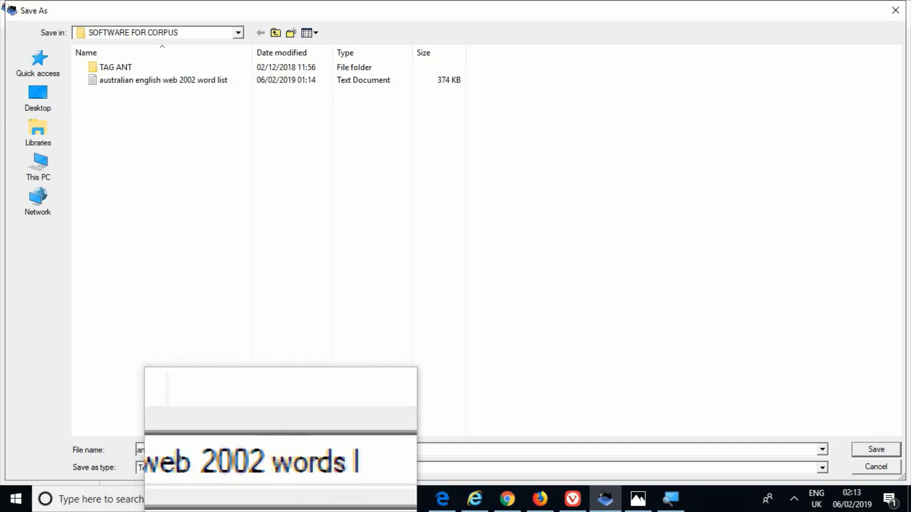
type(" list")
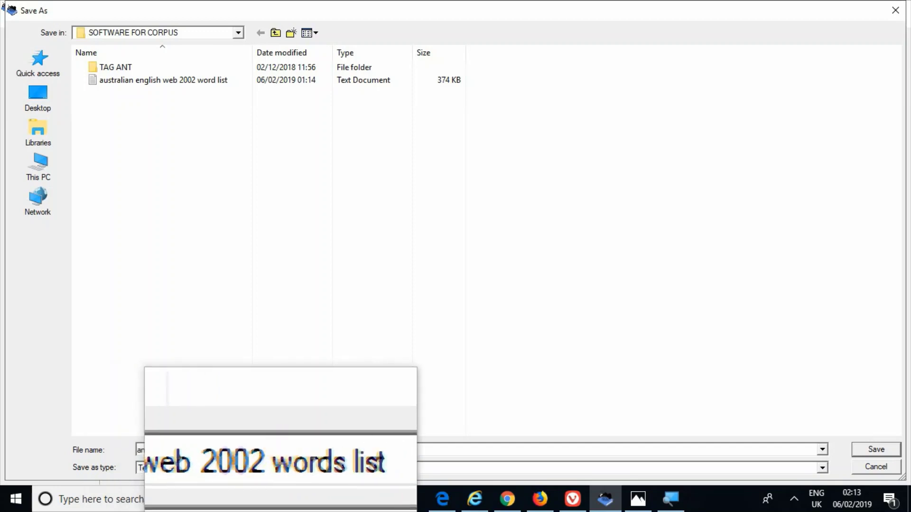
left_click(50, 102)
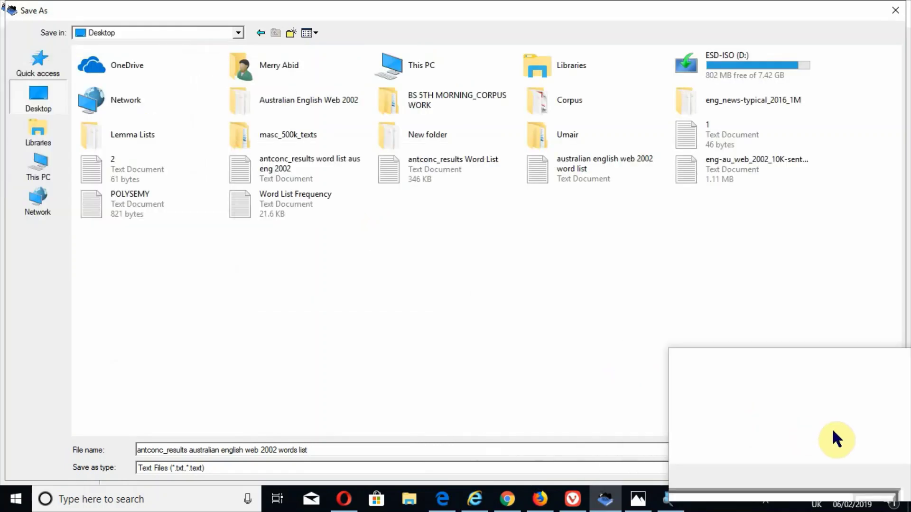
left_click(875, 450)
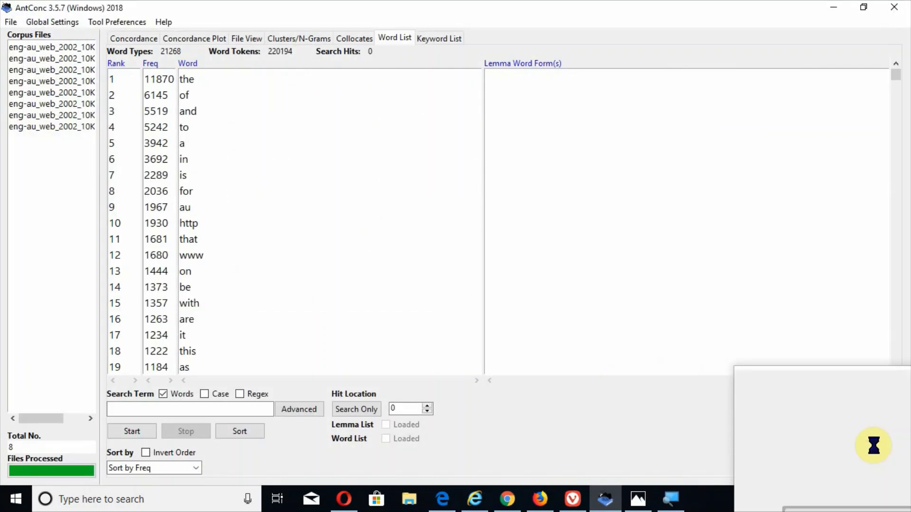
Step: Clear the loaded corpus files and word list, and open only eng-au_web_2002_10K-sentences as the target corpus
left_click(10, 22)
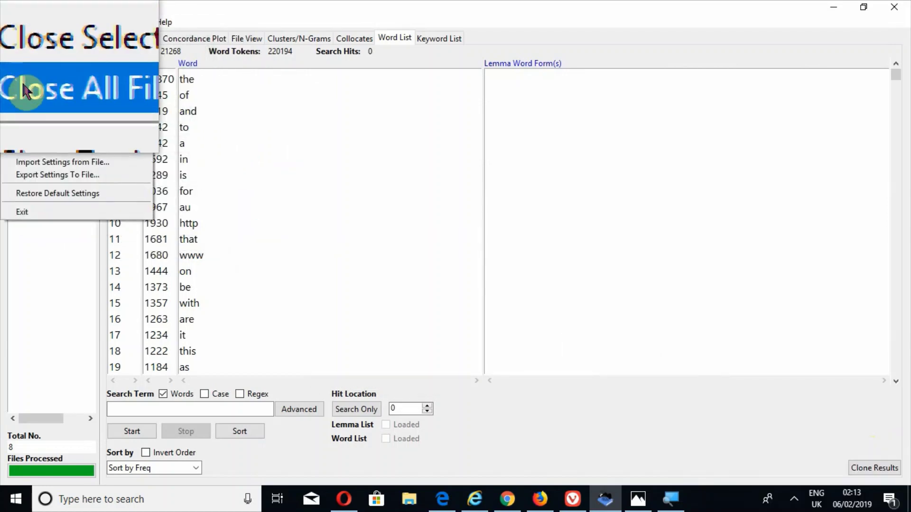
left_click(26, 86)
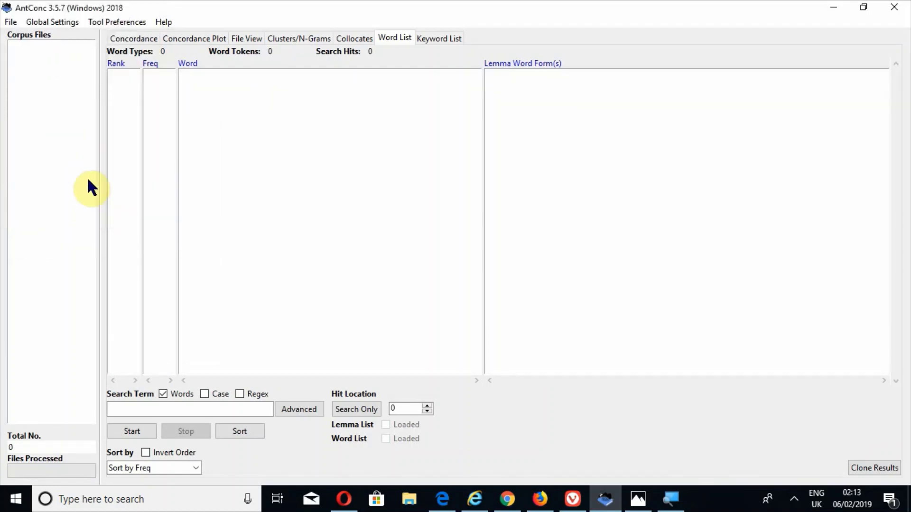
left_click(9, 22)
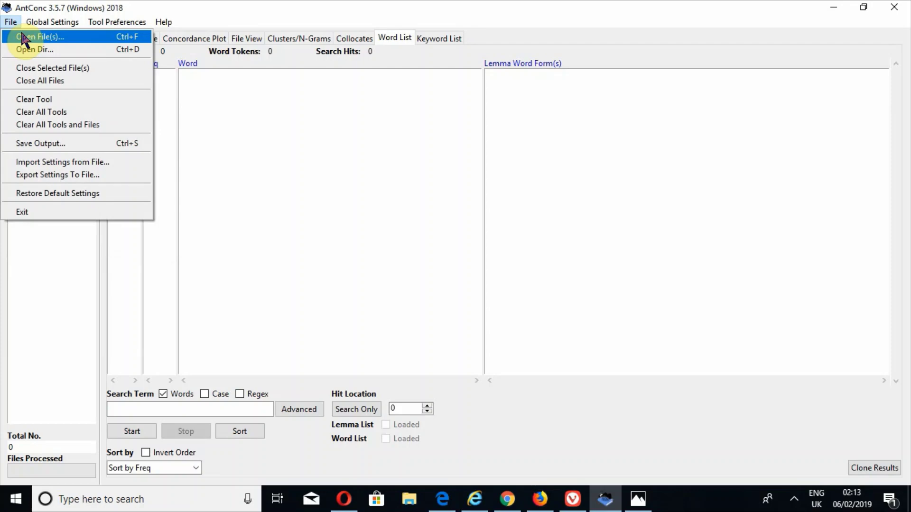
left_click(22, 35)
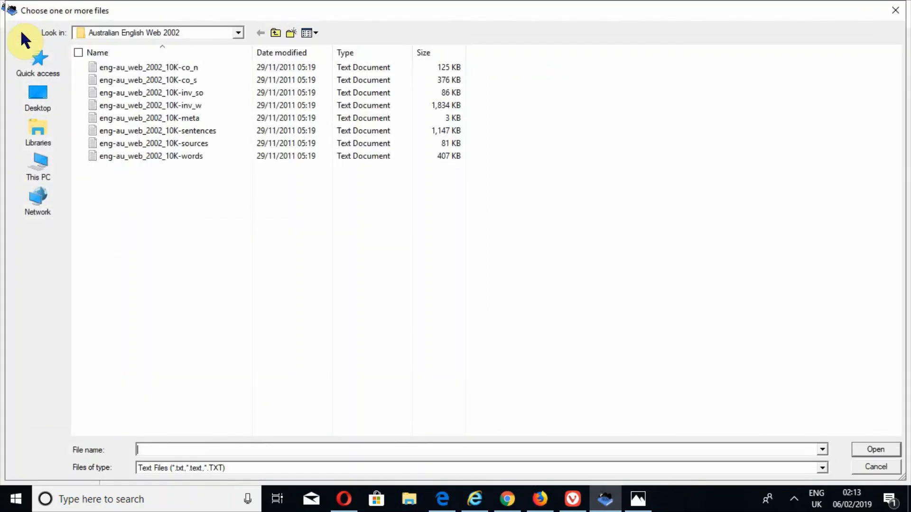
left_click(197, 133)
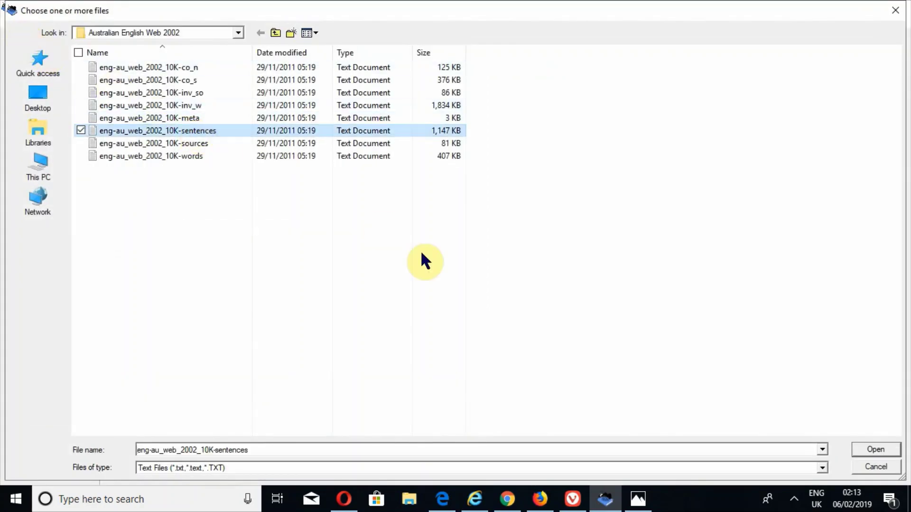
left_click(864, 448)
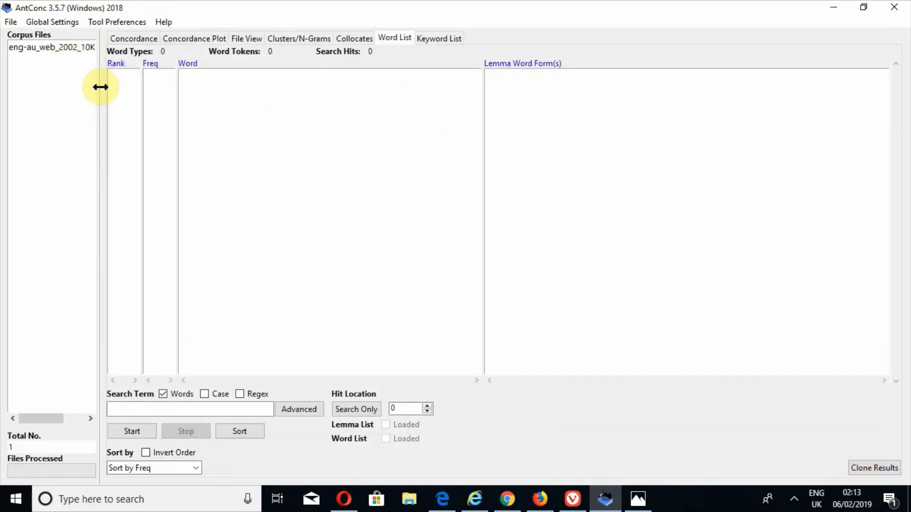
Step: In the Keyword List preferences, clear the raw reference files and set the reference corpus to use word lists
left_click(108, 27)
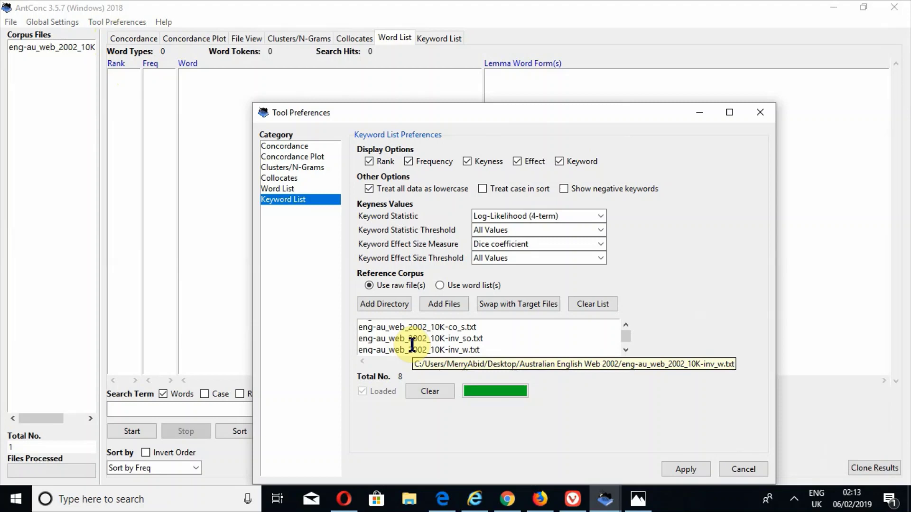
key("super+plus")
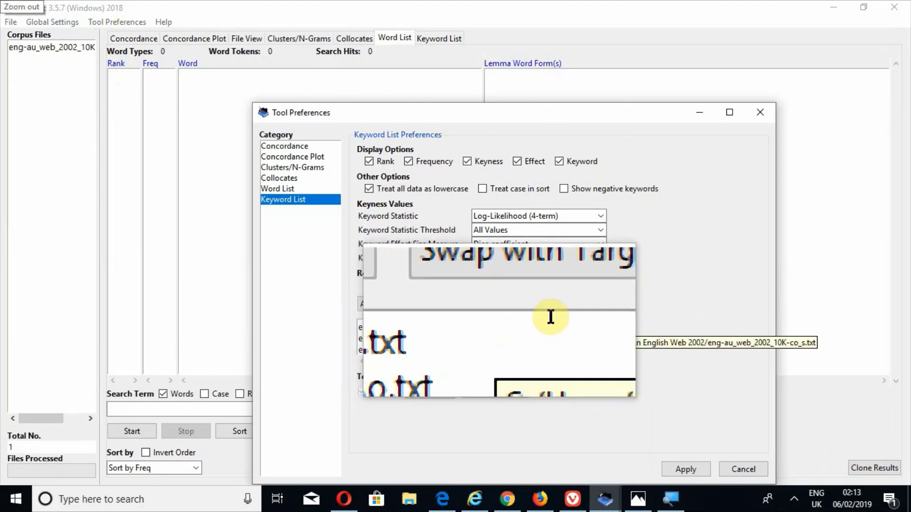
left_click(495, 390)
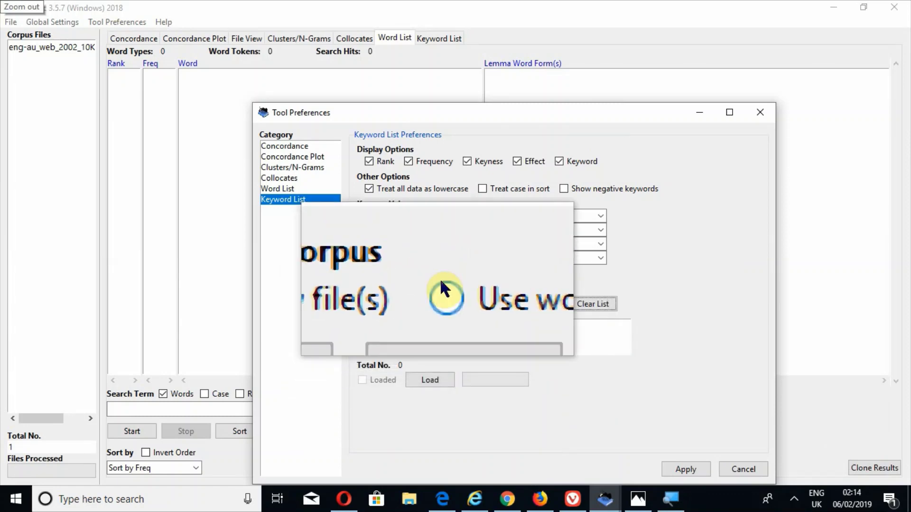
left_click(442, 284)
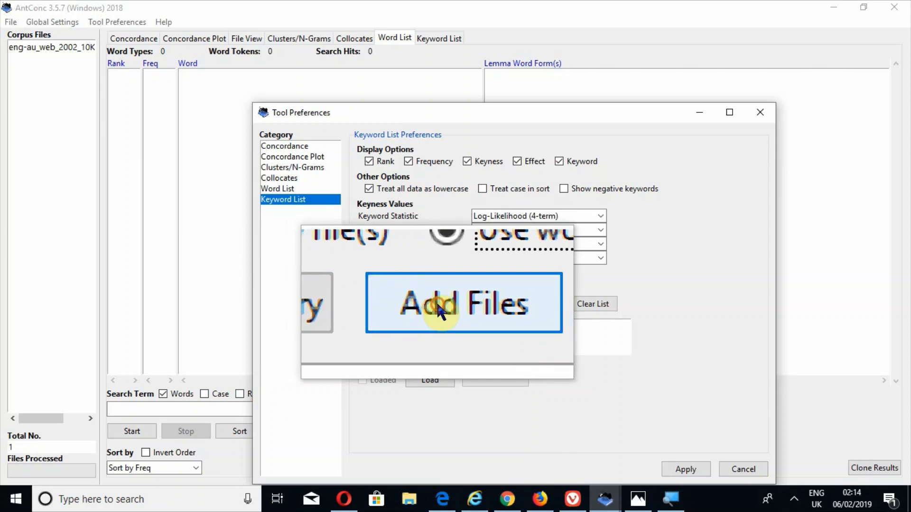
Step: Add "australian english web 2002 word list" from the Desktop as the reference corpus, load it and apply the preferences
left_click(439, 311)
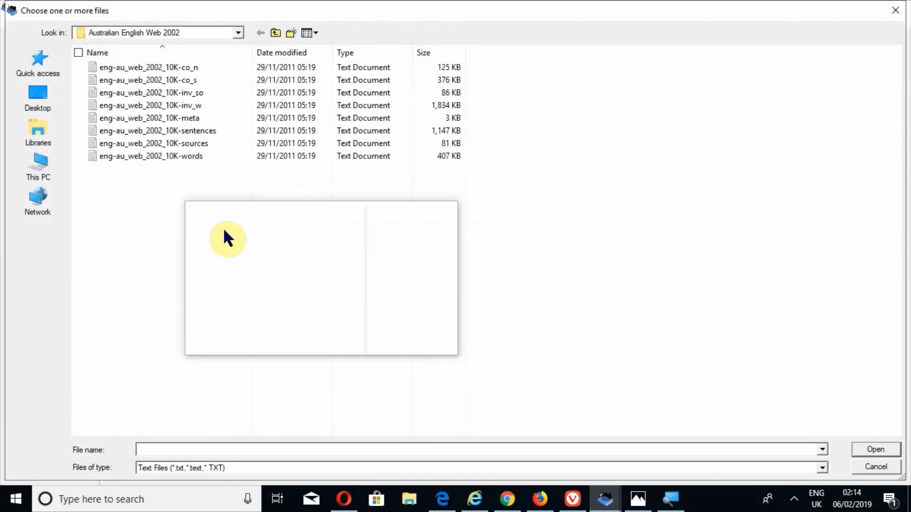
left_click(38, 102)
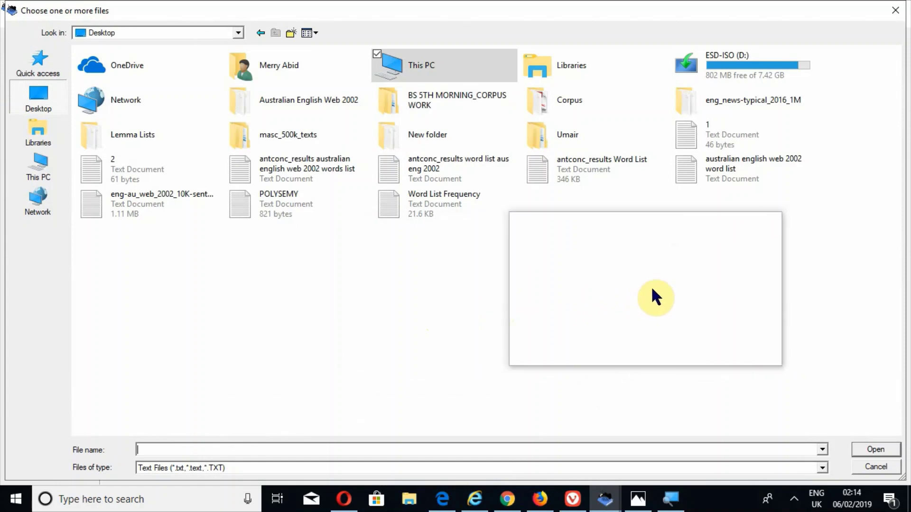
left_click(722, 173)
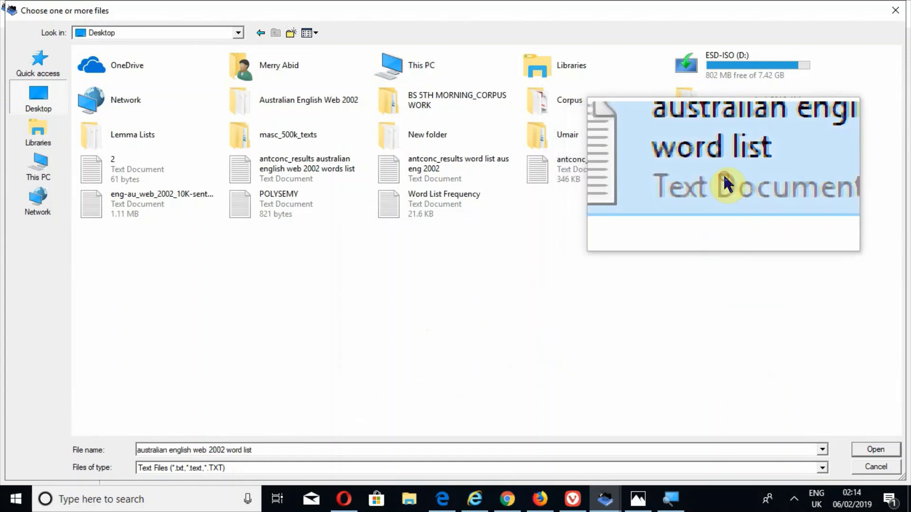
left_click(867, 451)
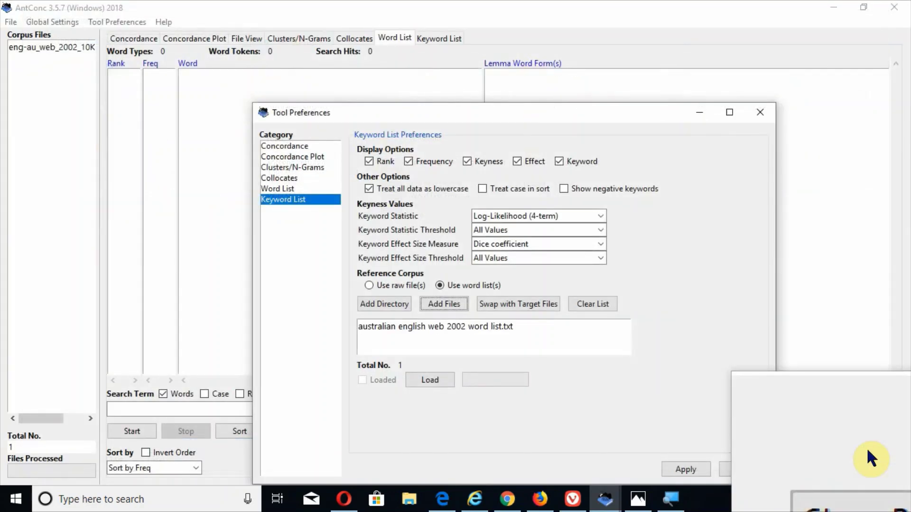
left_click(417, 372)
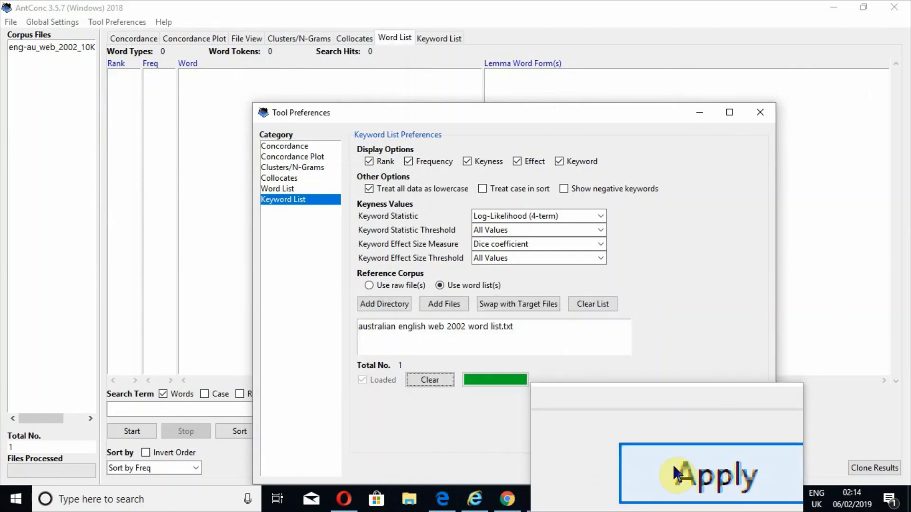
left_click(673, 463)
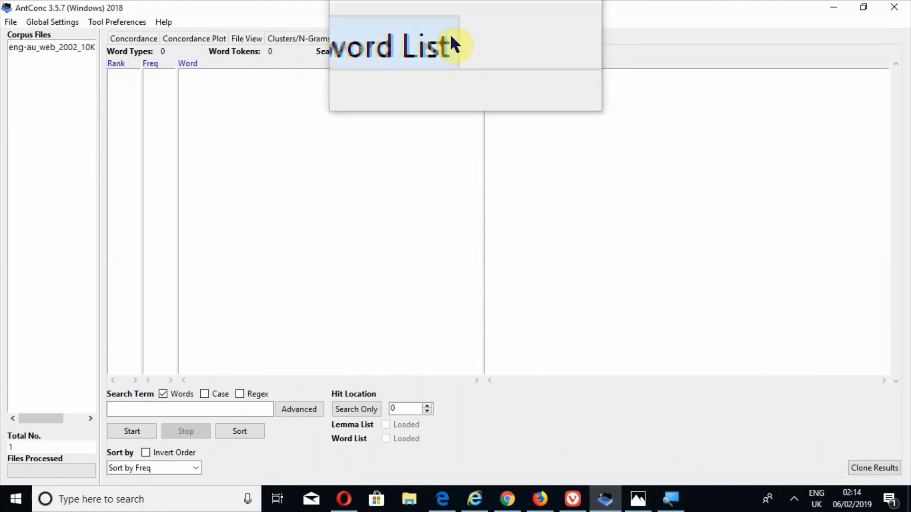
Step: Generate the keyword list for the target corpus against the loaded reference word list
left_click(441, 38)
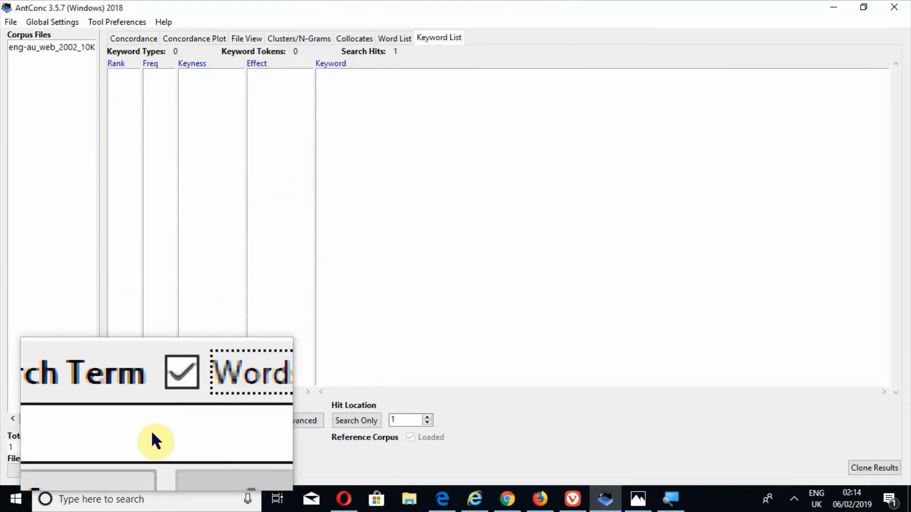
left_click(140, 437)
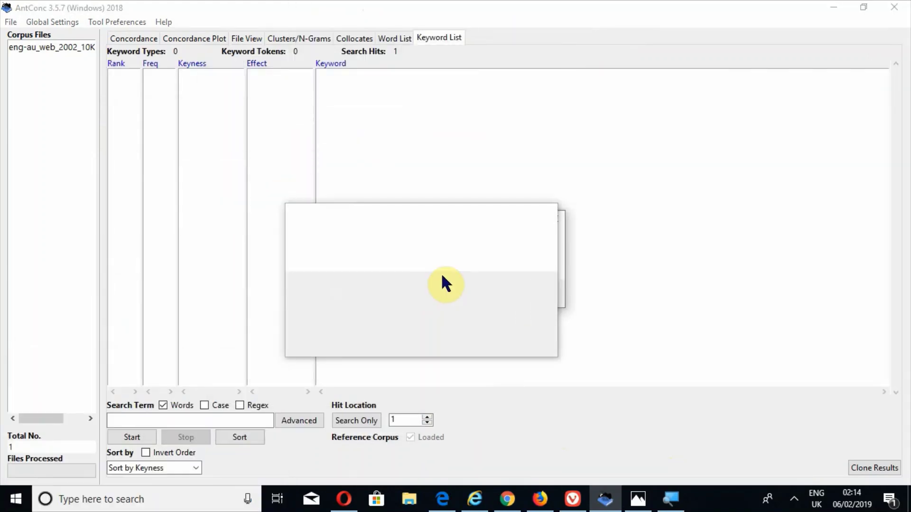
left_click(530, 301)
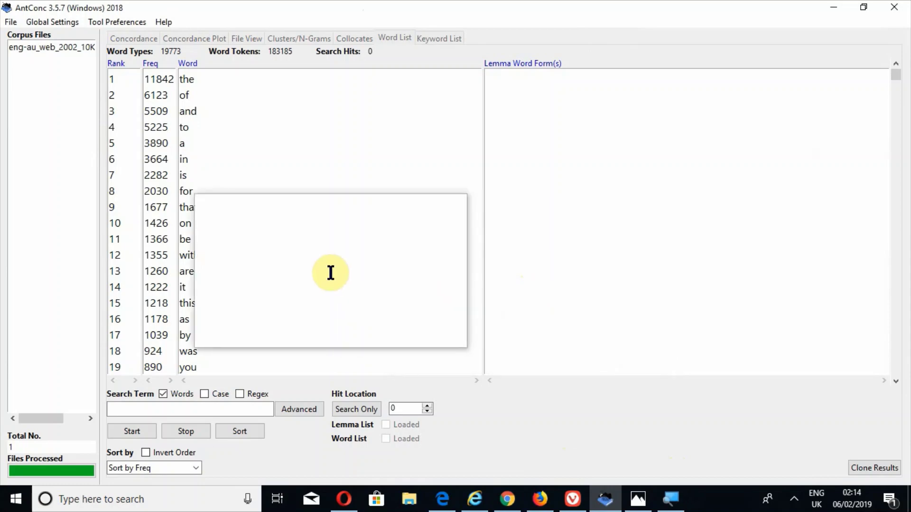
key("F7")
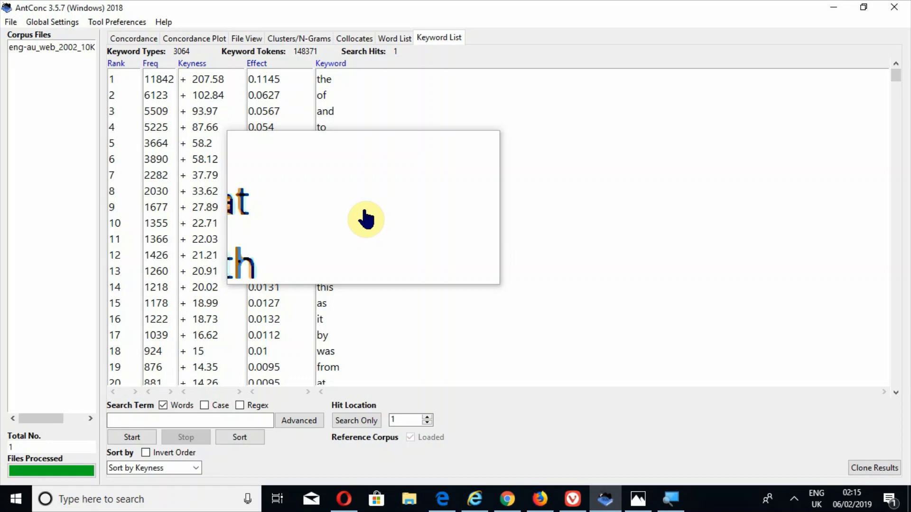
left_click_drag(366, 219, 405, 224)
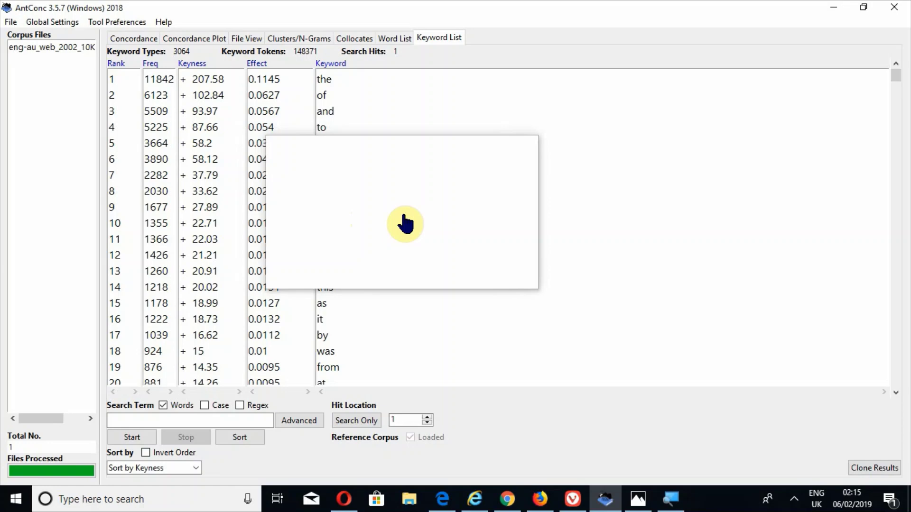
left_click_drag(405, 224, 236, 235)
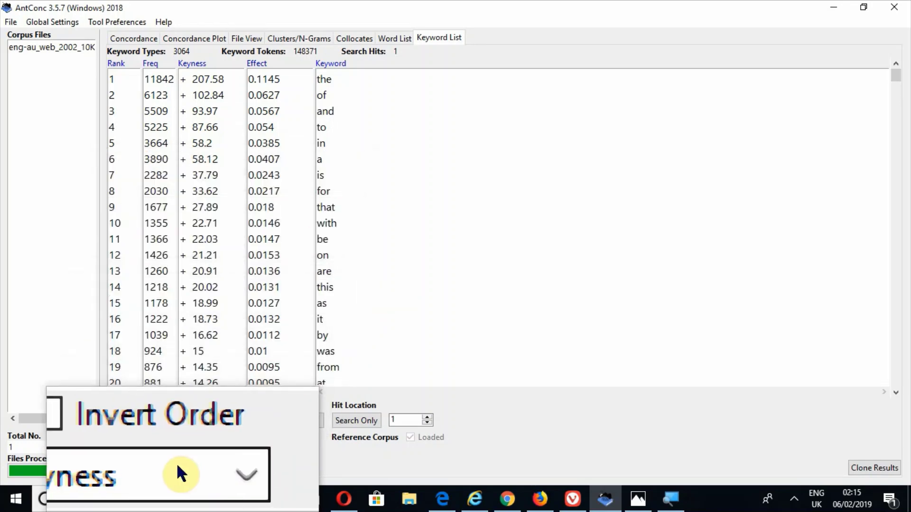
Step: Sort the keyword list by keyword end
left_click(173, 472)
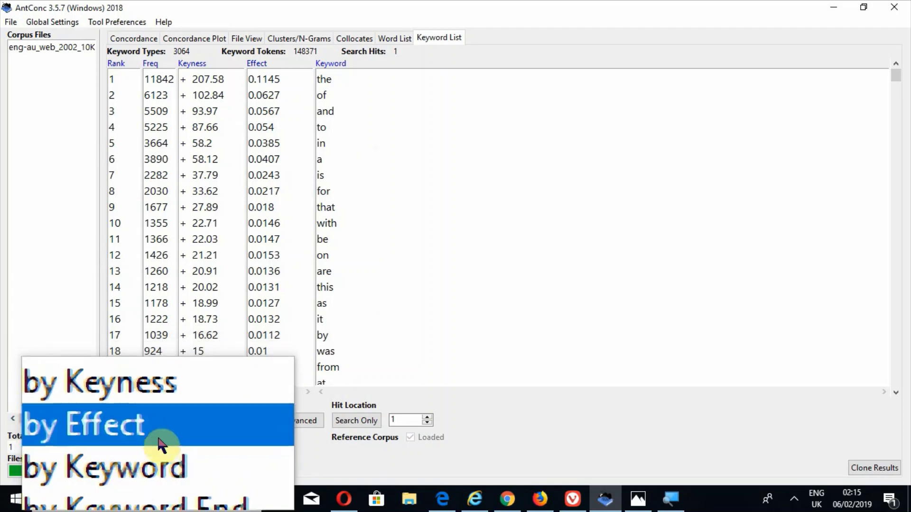
left_click(161, 461)
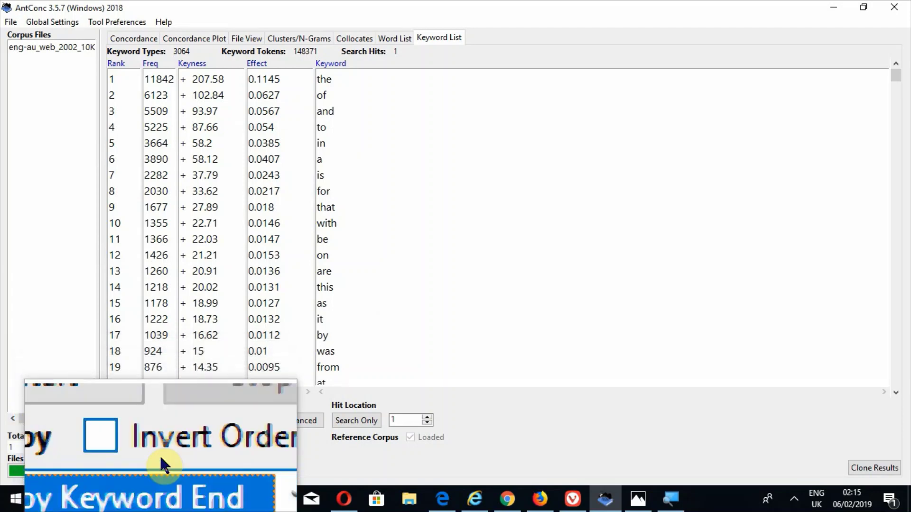
left_click(239, 439)
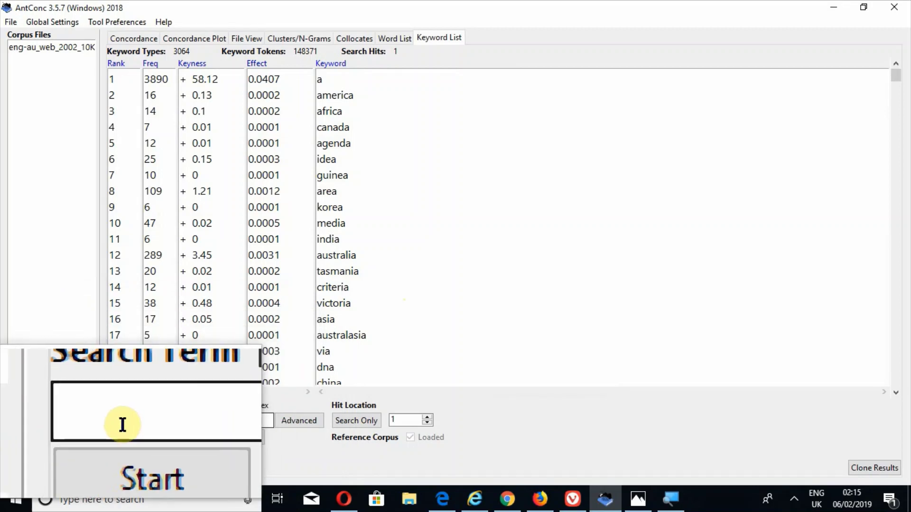
Step: Find "good" in the keyword list with a search-only lookup, and view the concordance lines of the keyword "food" before returning to the list
left_click(122, 422)
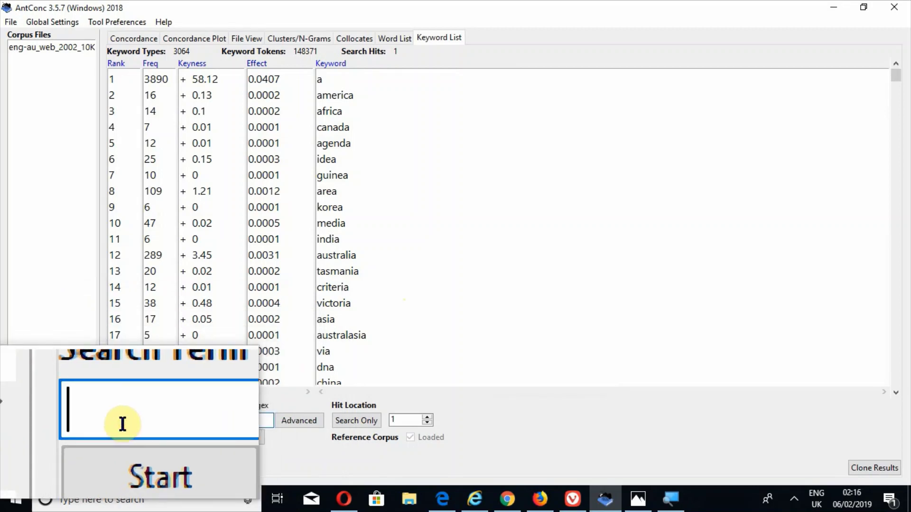
type("good")
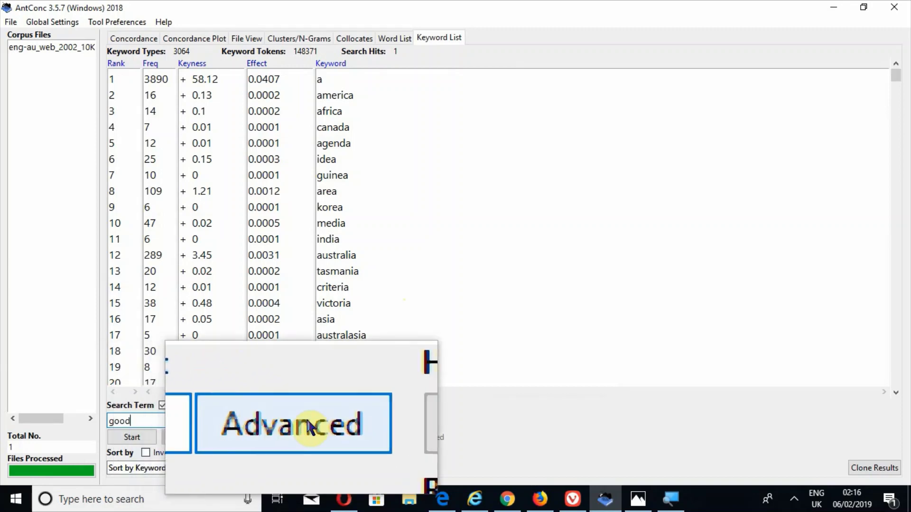
left_click(361, 427)
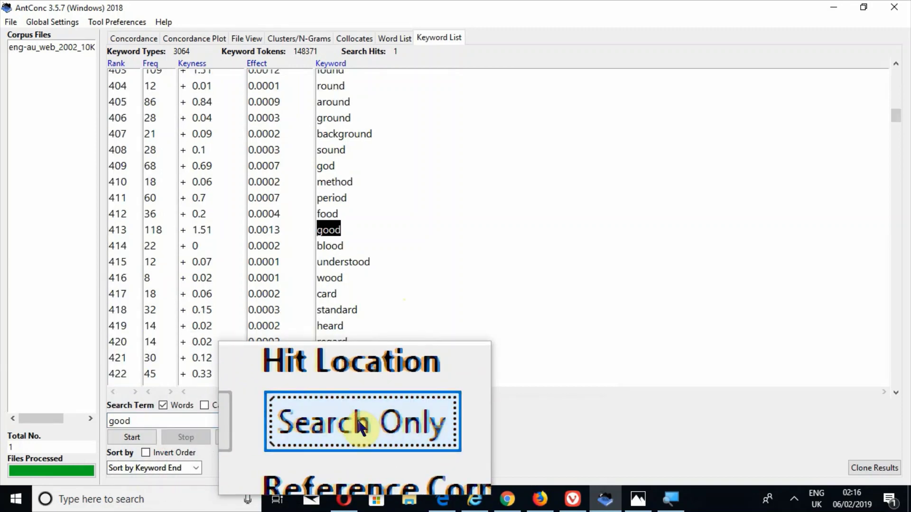
left_click(324, 216)
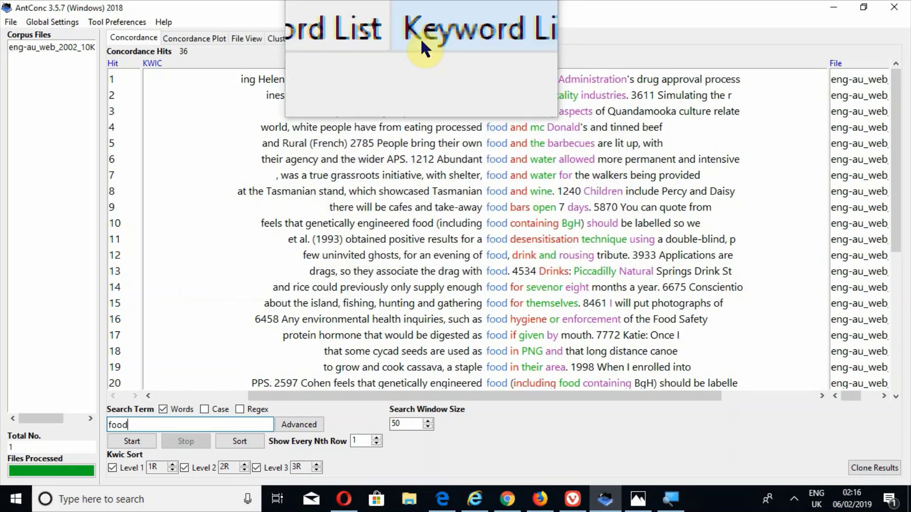
left_click(427, 40)
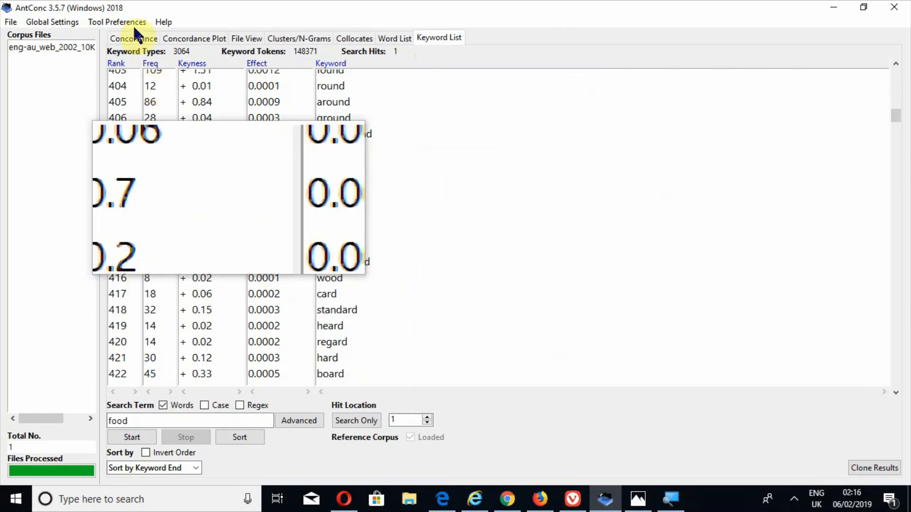
Step: Enable showing negative keywords in the Keyword List preferences, apply the change and regenerate the keyword list
left_click(118, 21)
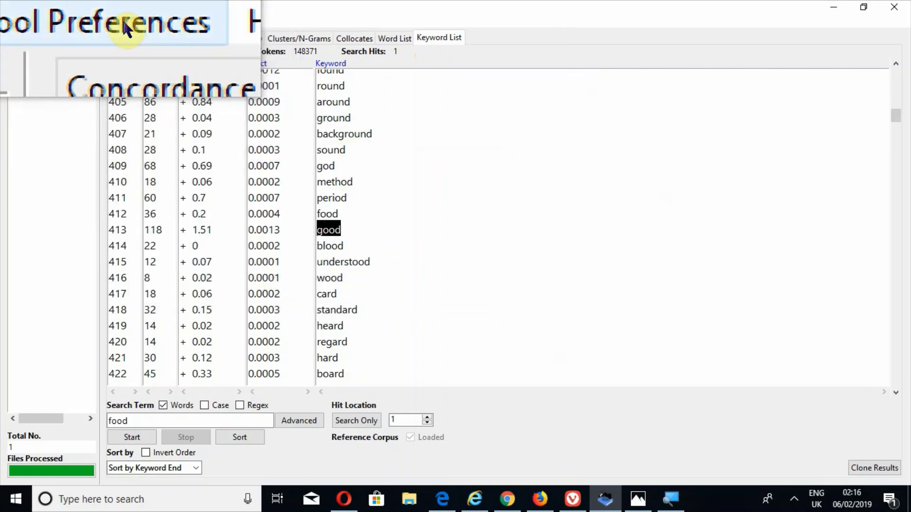
left_click(118, 96)
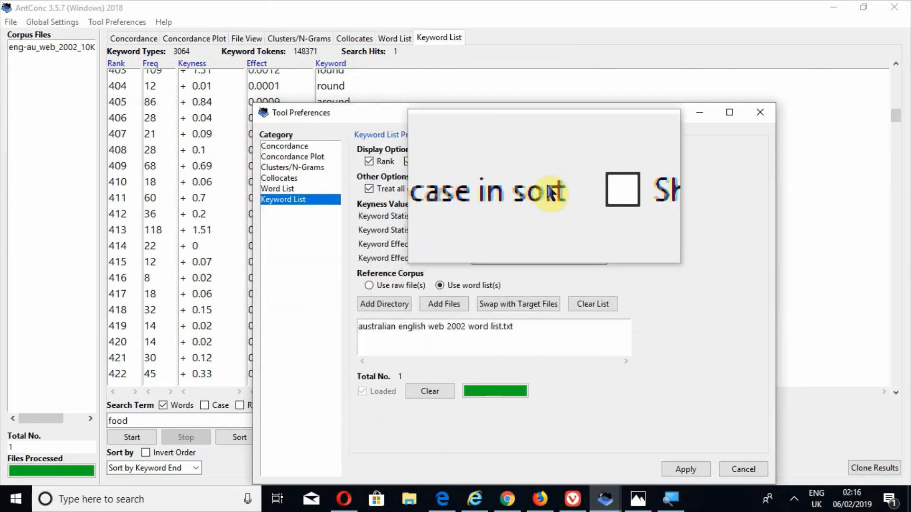
left_click(599, 188)
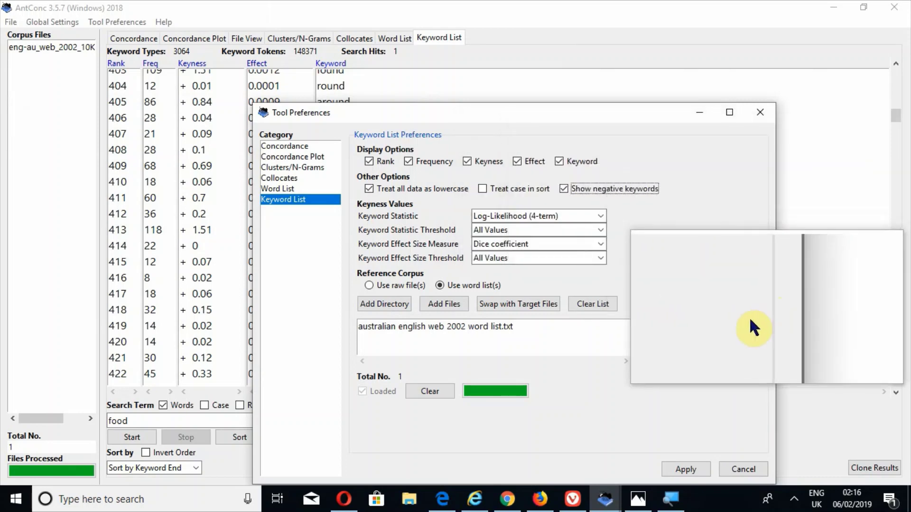
left_click(679, 476)
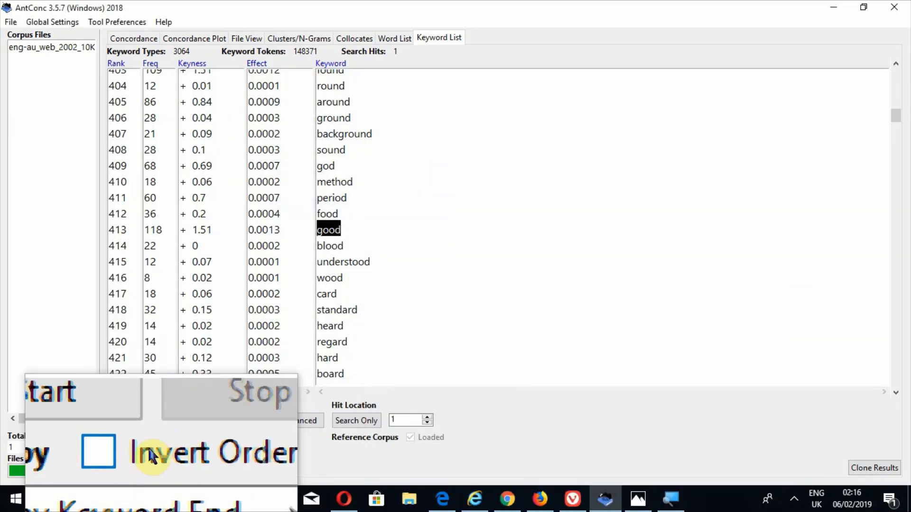
left_click(127, 434)
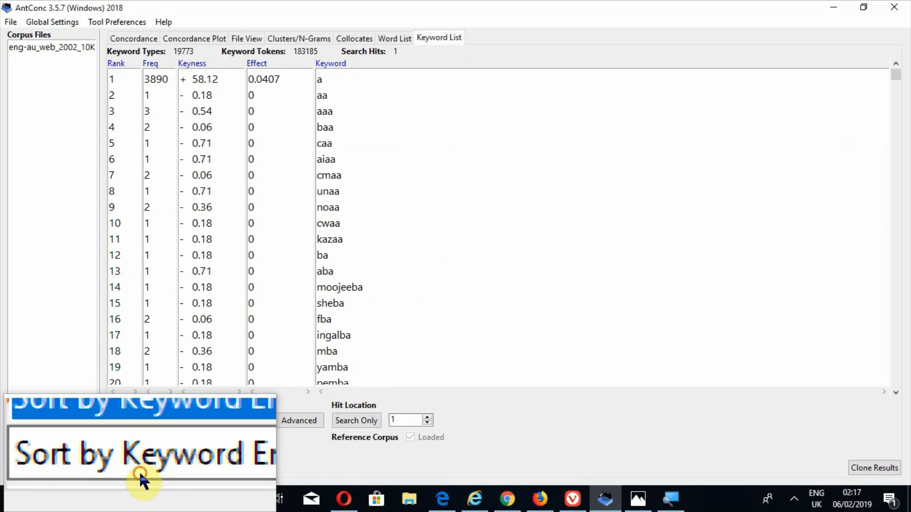
Step: Sort the regenerated keyword list by keyness and inspect the negative keywords towards its end
left_click(138, 471)
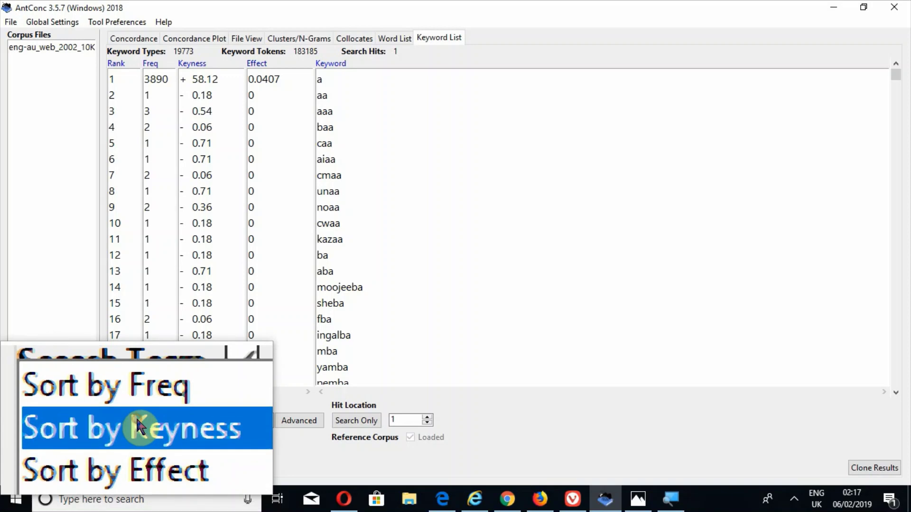
left_click(139, 426)
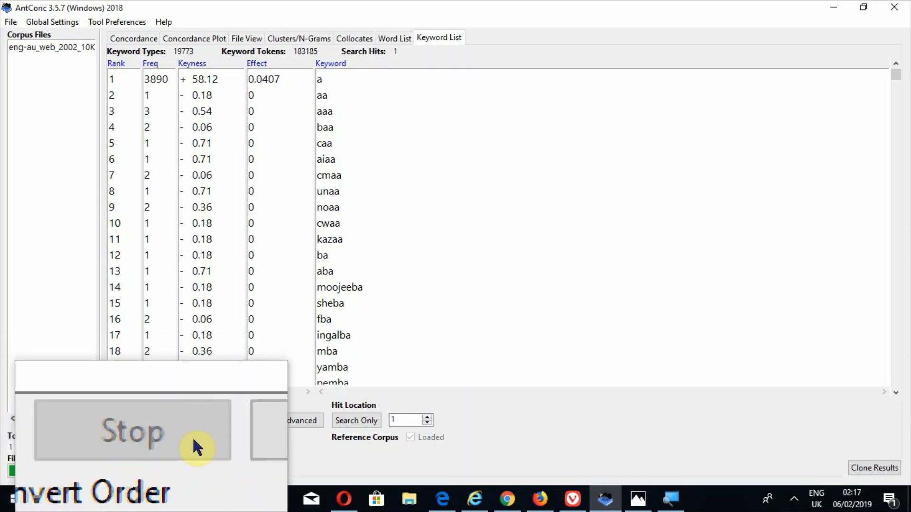
left_click(236, 439)
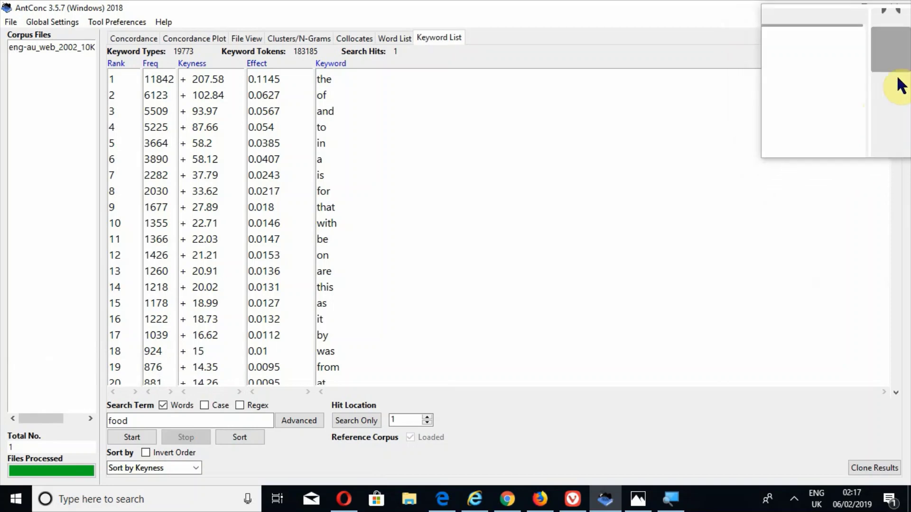
scroll(897, 125, "down", 18)
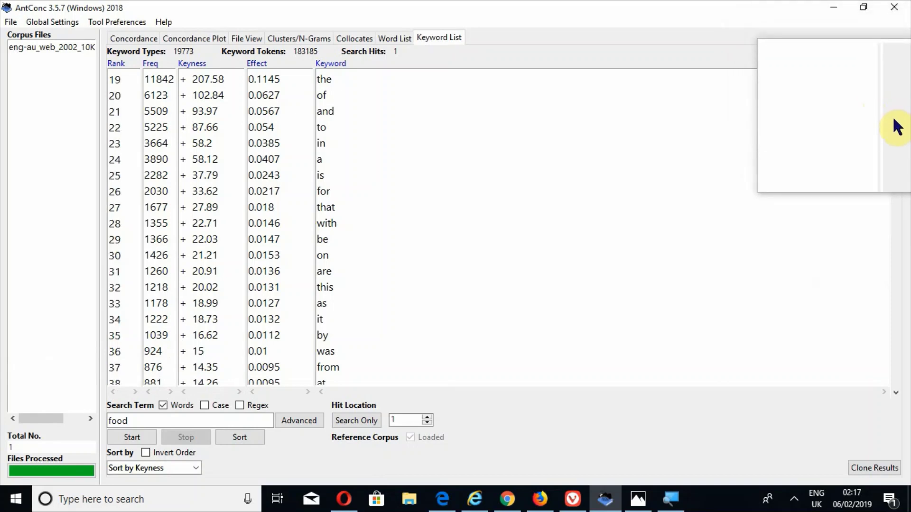
scroll(896, 125, "down", 17)
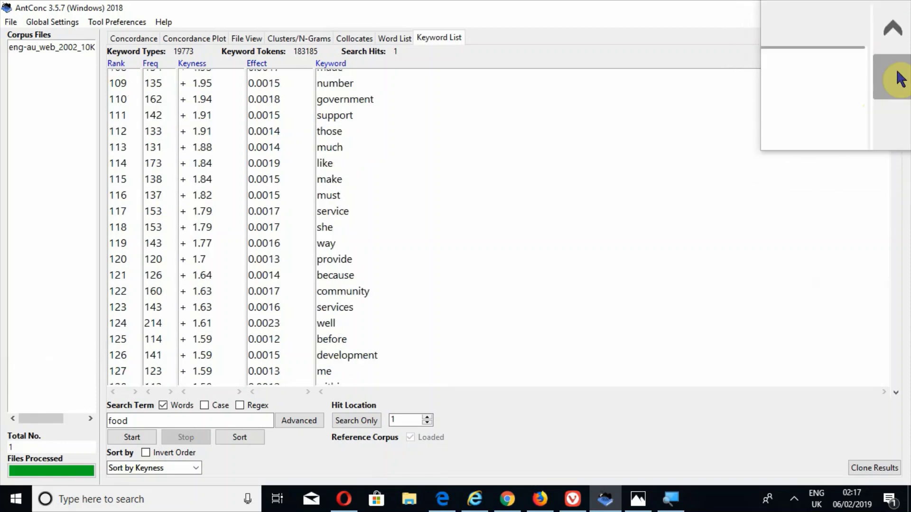
left_click_drag(898, 74, 894, 380)
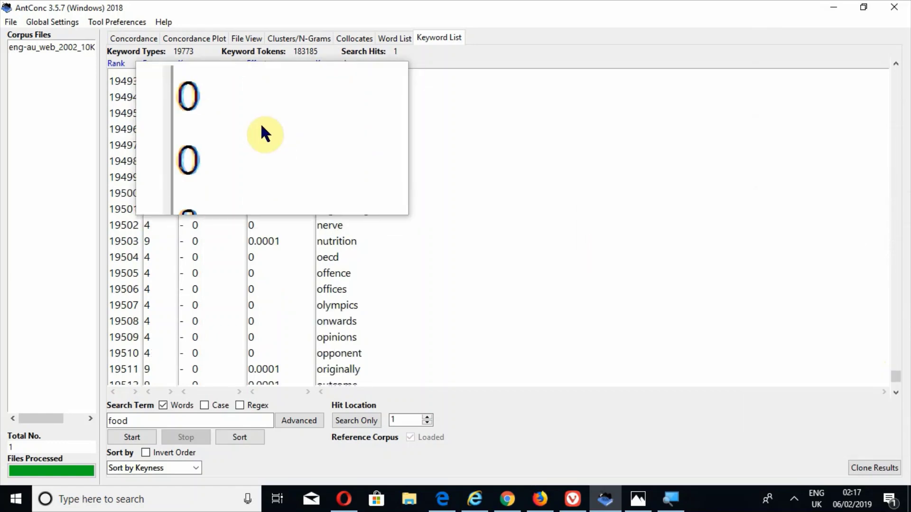